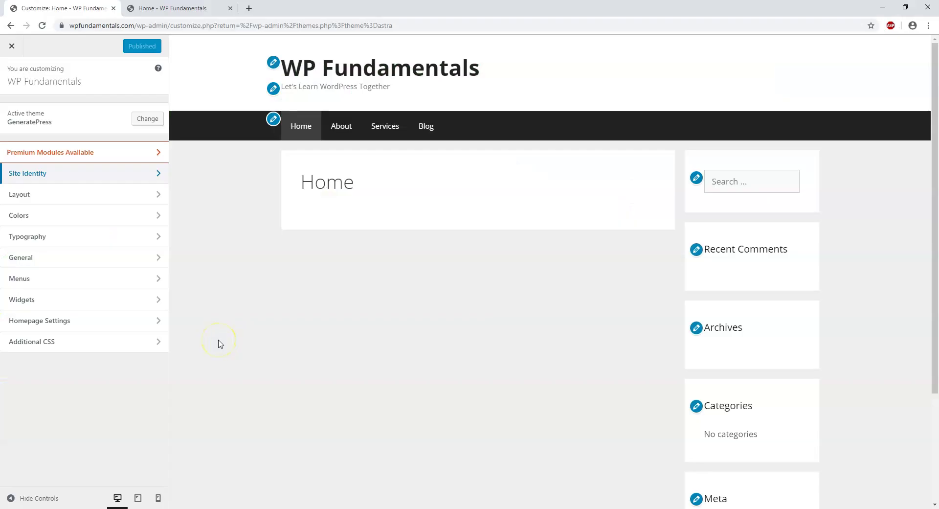
Step: Review the Site Identity settings for the title, tagline, logo and site icon
left_click(12, 46)
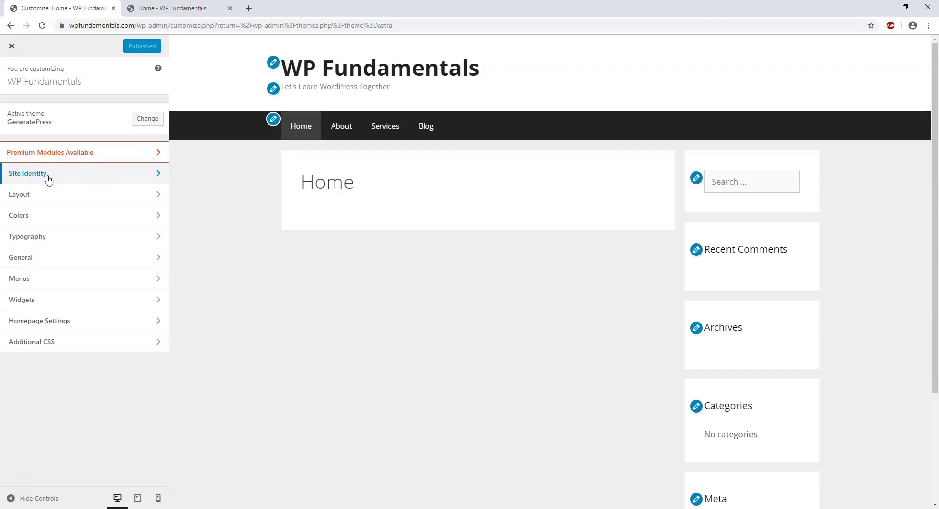
left_click(47, 177)
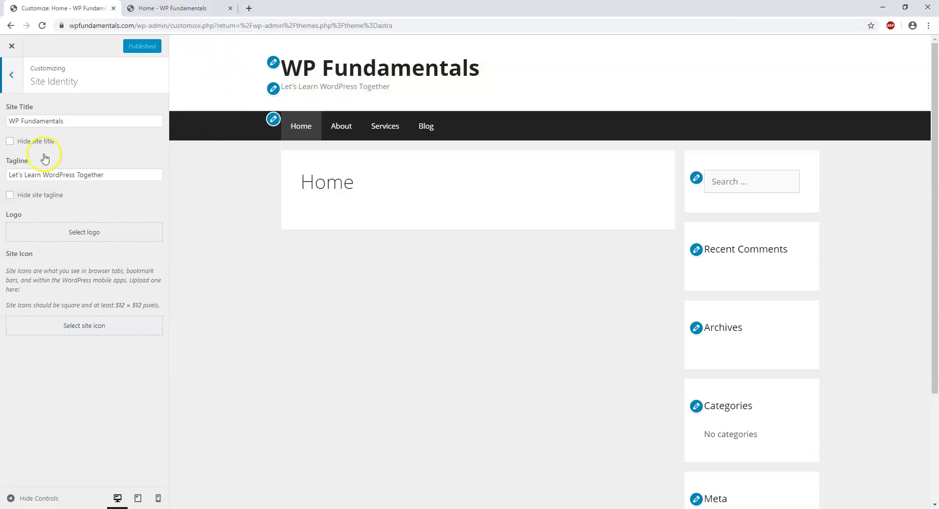
left_click(11, 74)
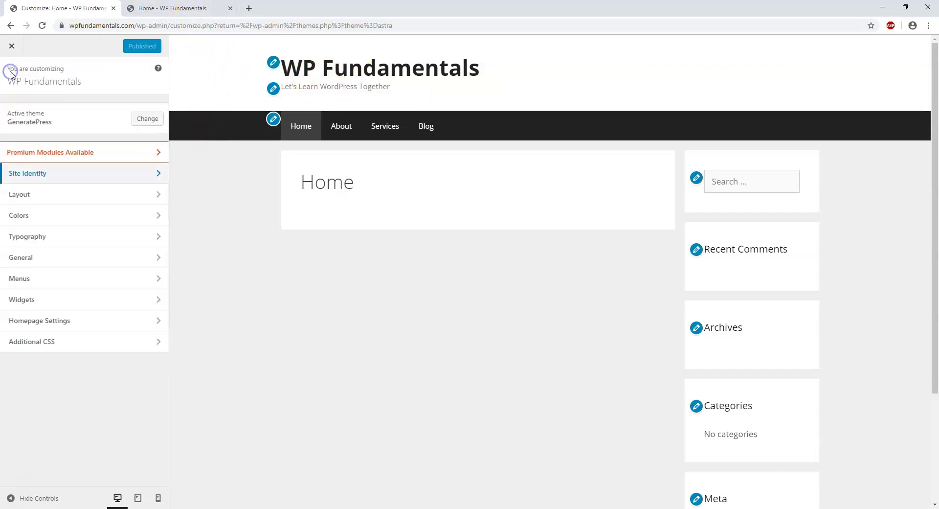
Step: Examine the Container, Header and Primary Navigation options among the theme's Layout settings
left_click(36, 193)
left_click(71, 112)
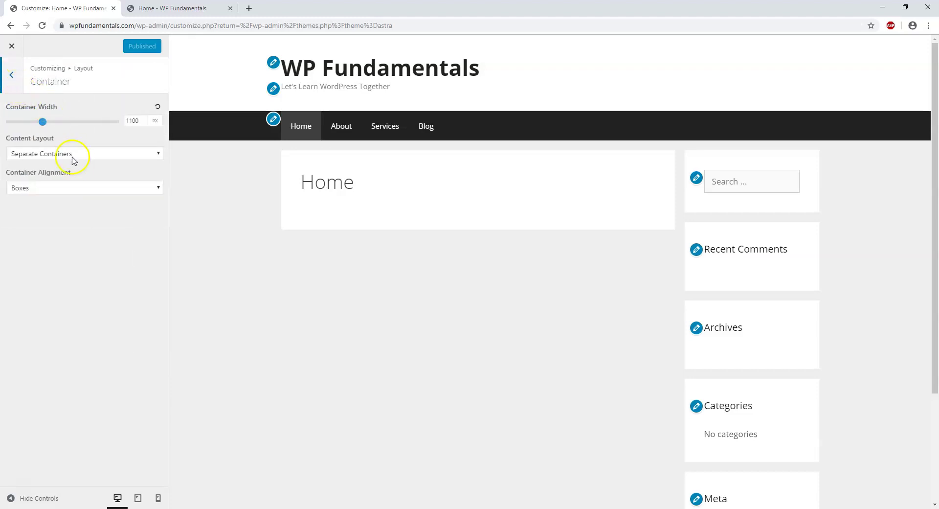
left_click(13, 80)
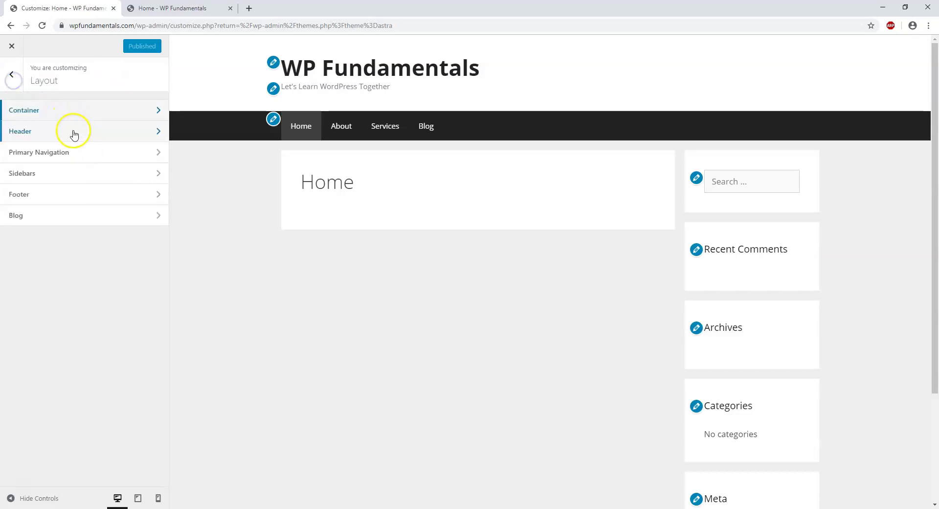
left_click(74, 128)
left_click(16, 95)
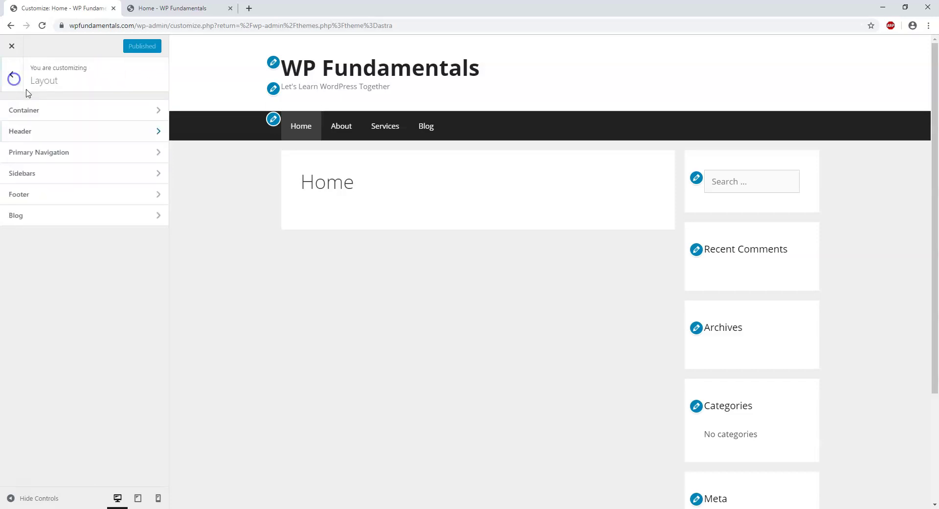
left_click(44, 154)
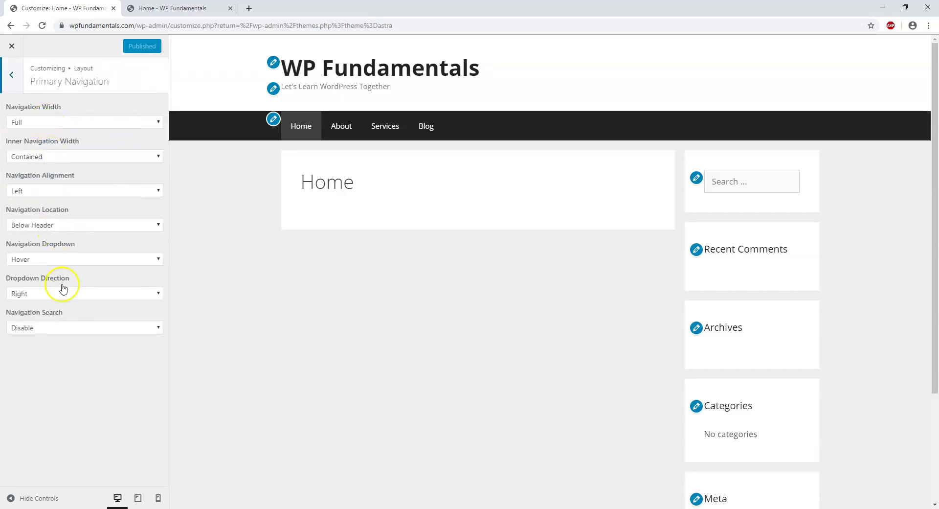
left_click(12, 74)
Step: Examine the Sidebars and Footer layout options, checking the footer area in the site preview
left_click(46, 174)
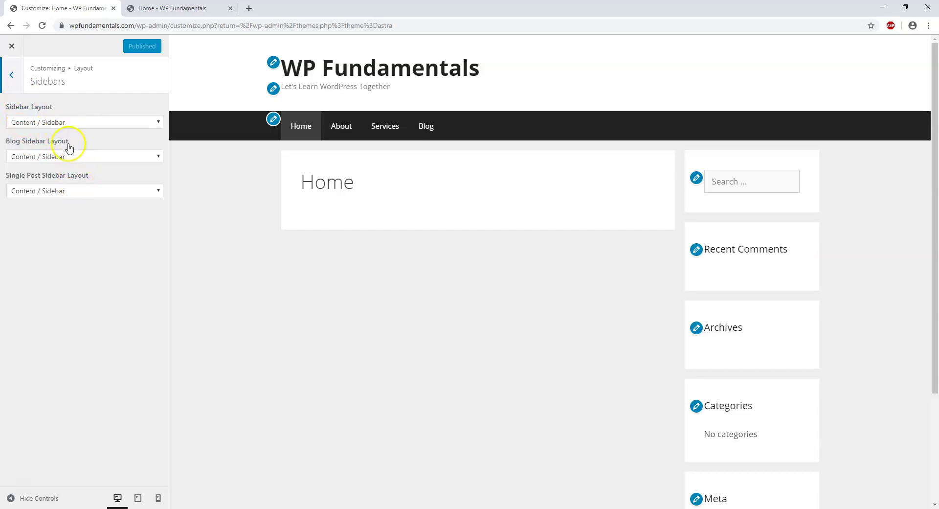
left_click(16, 78)
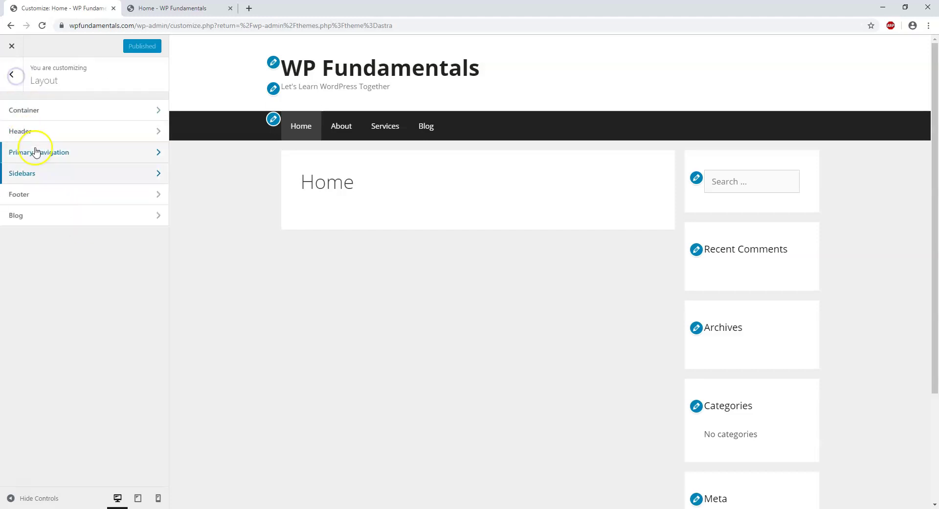
left_click(62, 200)
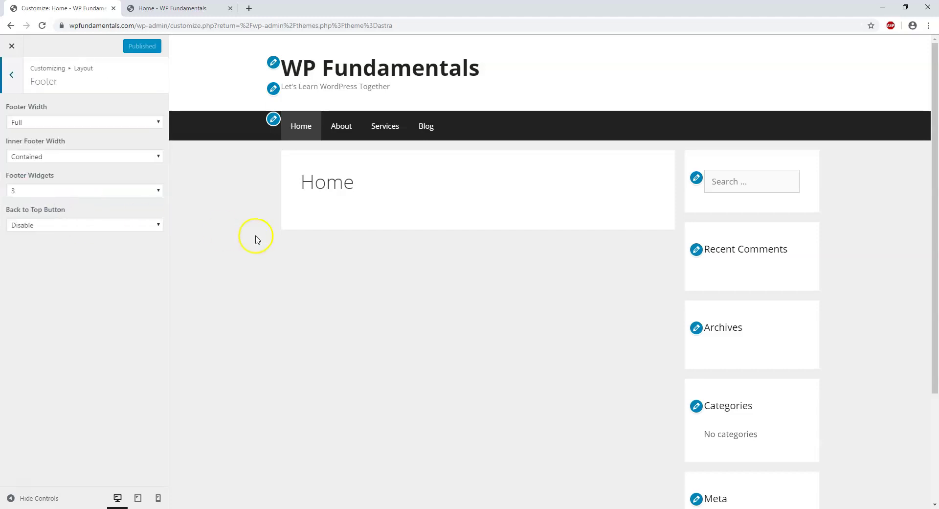
scroll(293, 239, "down", 3)
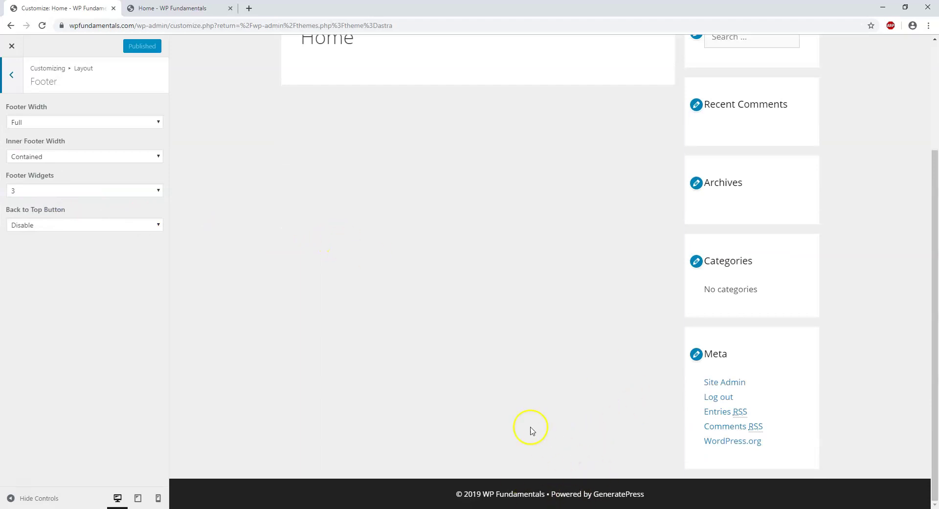
scroll(440, 367, "up", 5)
left_click(12, 74)
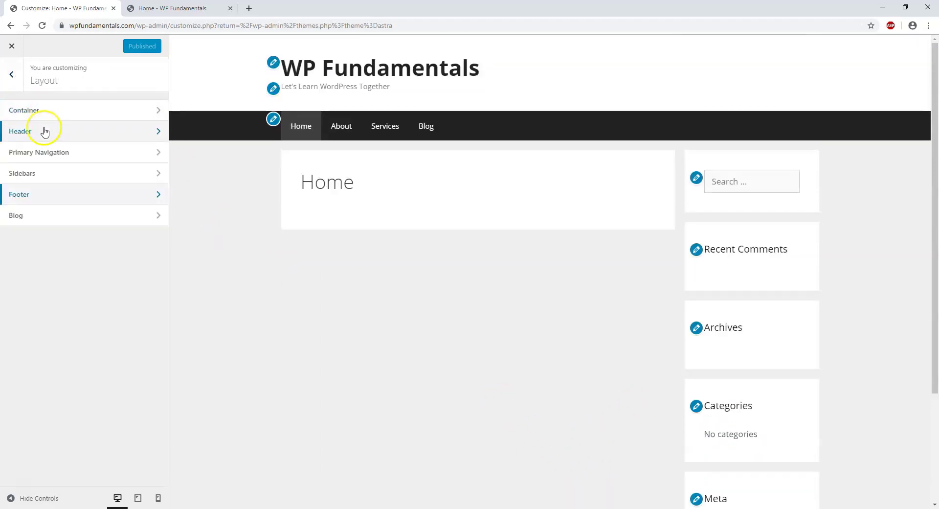
left_click(13, 80)
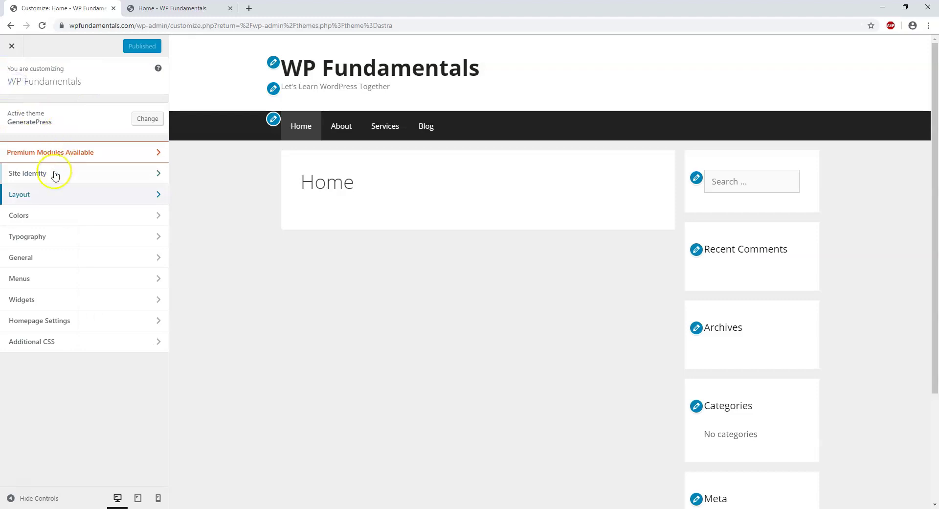
Step: Look through the theme's Colors, Typography, General and Homepage Settings options
left_click(40, 216)
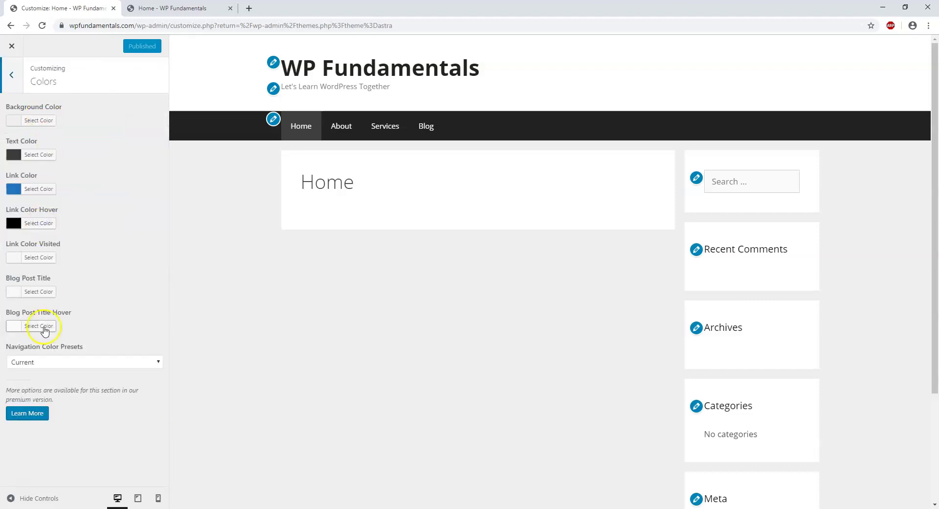
left_click(11, 74)
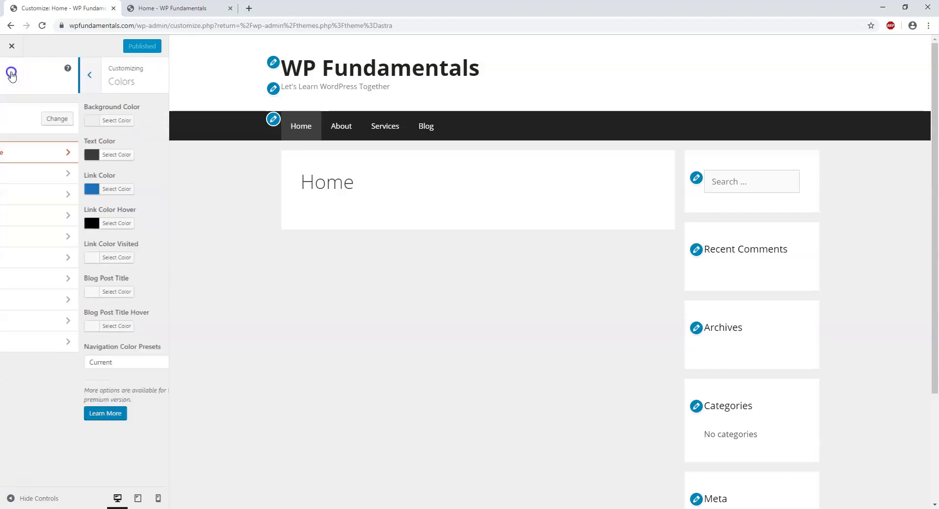
left_click(60, 244)
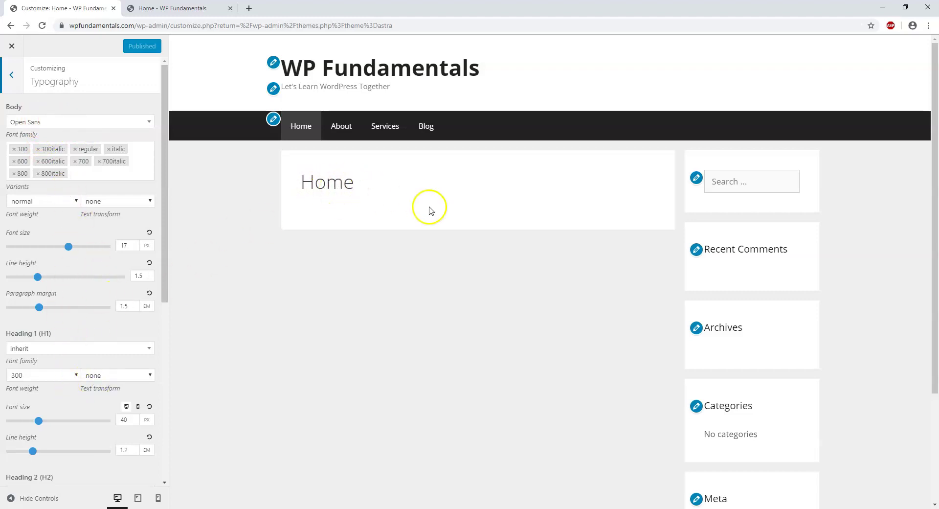
left_click(12, 75)
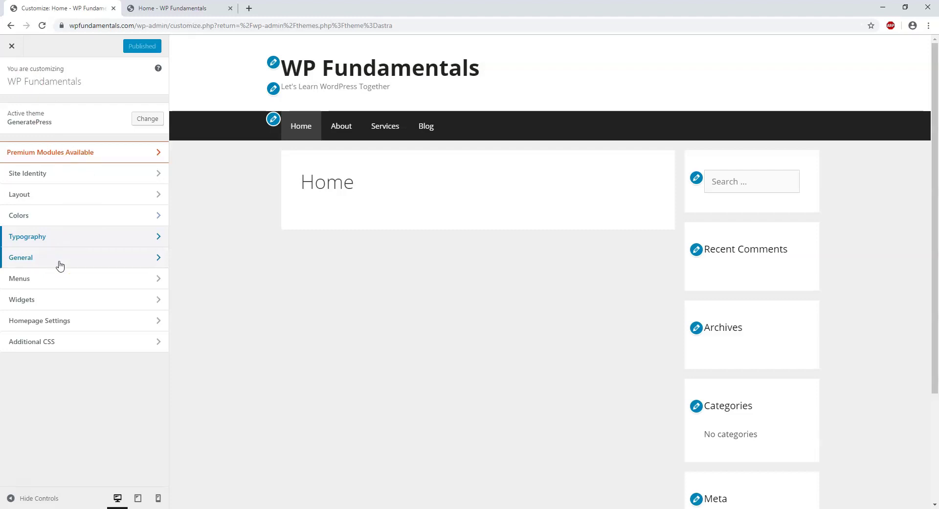
left_click(60, 265)
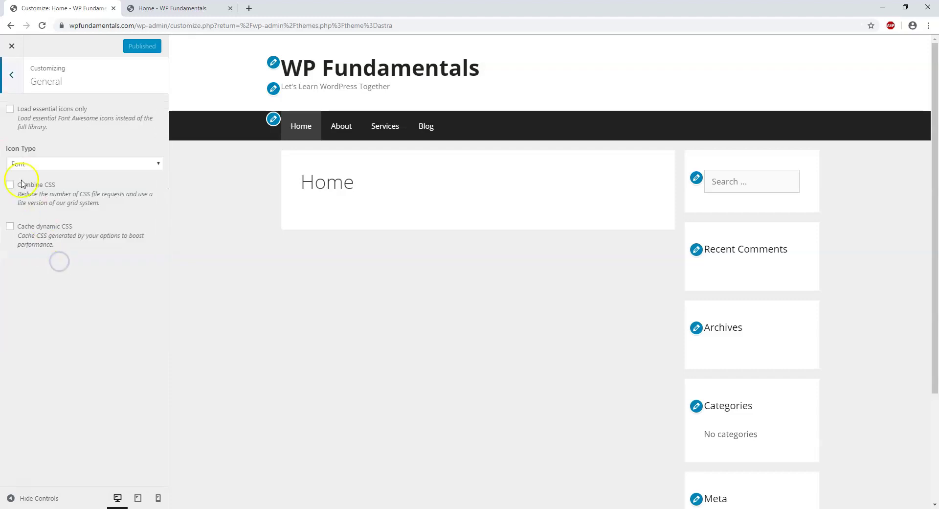
left_click(7, 76)
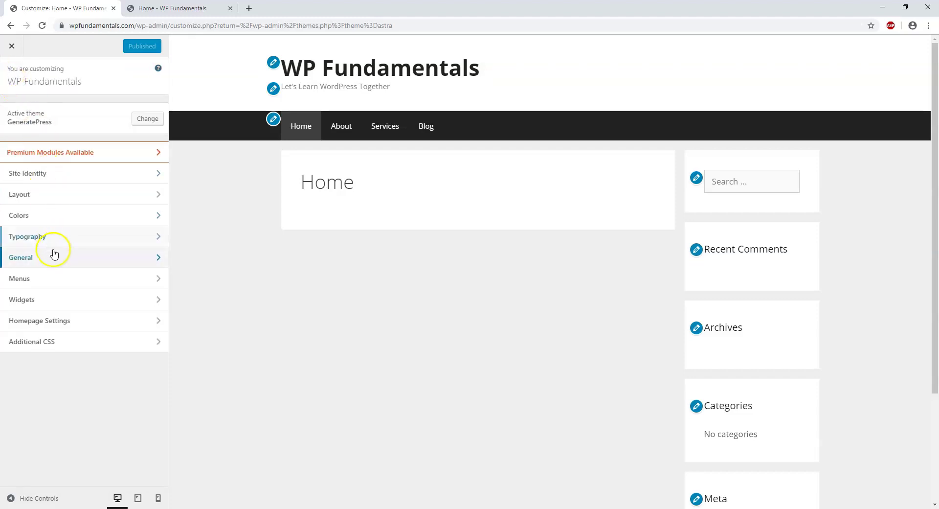
left_click(44, 320)
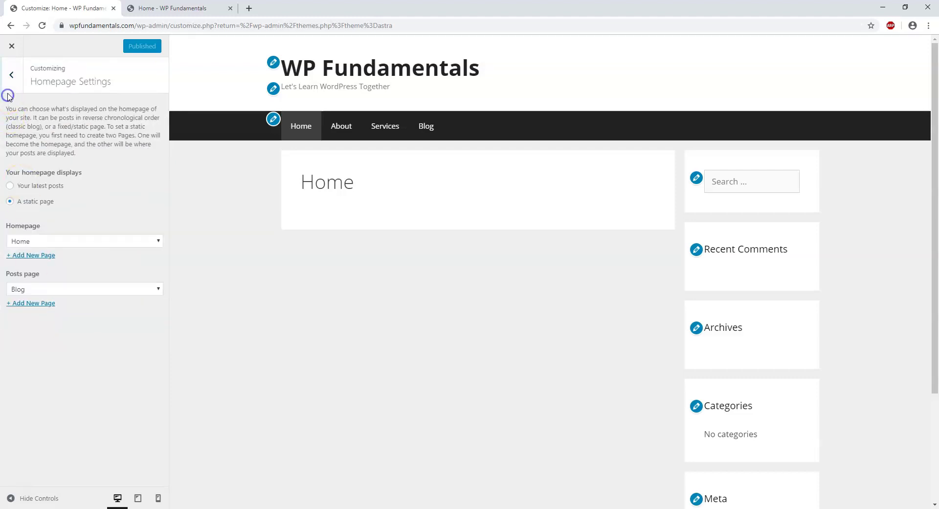
left_click(11, 76)
Step: Remove the Meta widget from the Right Sidebar widget area and publish the change
left_click(53, 299)
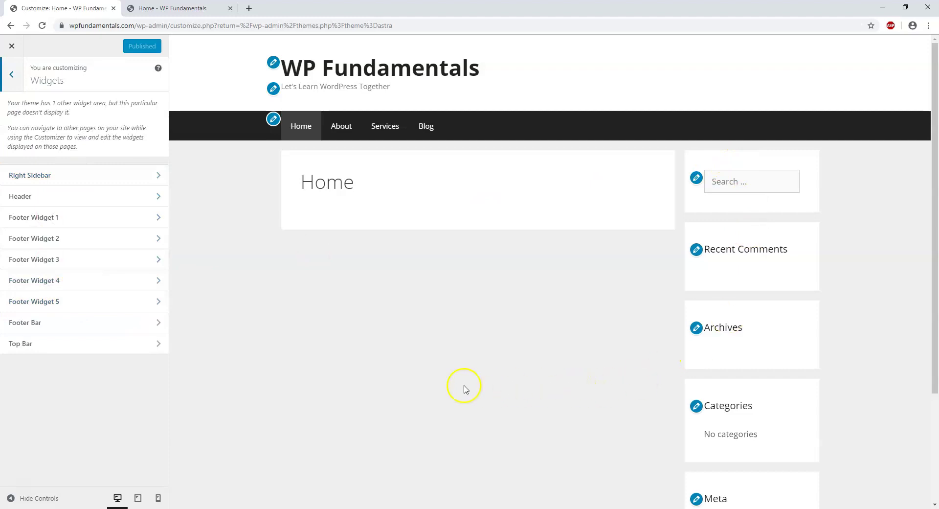
left_click(136, 179)
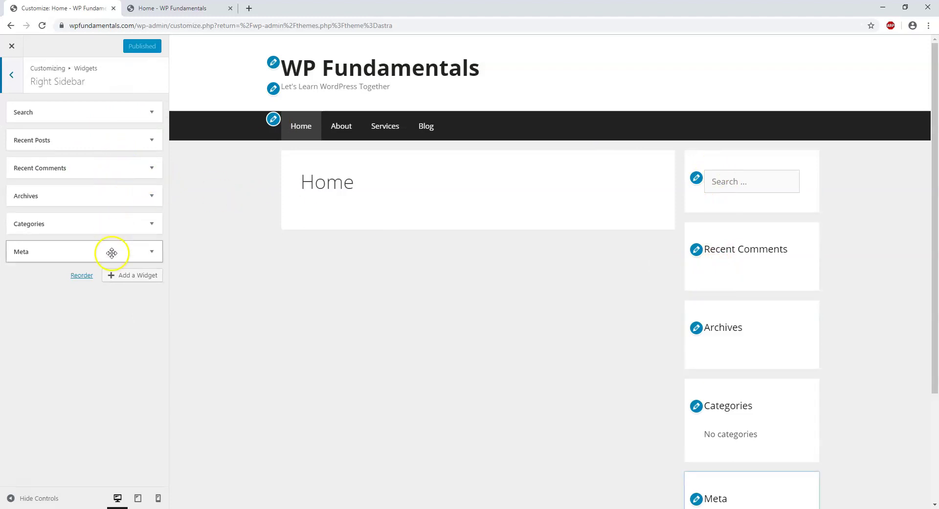
scroll(509, 336, "down", 3)
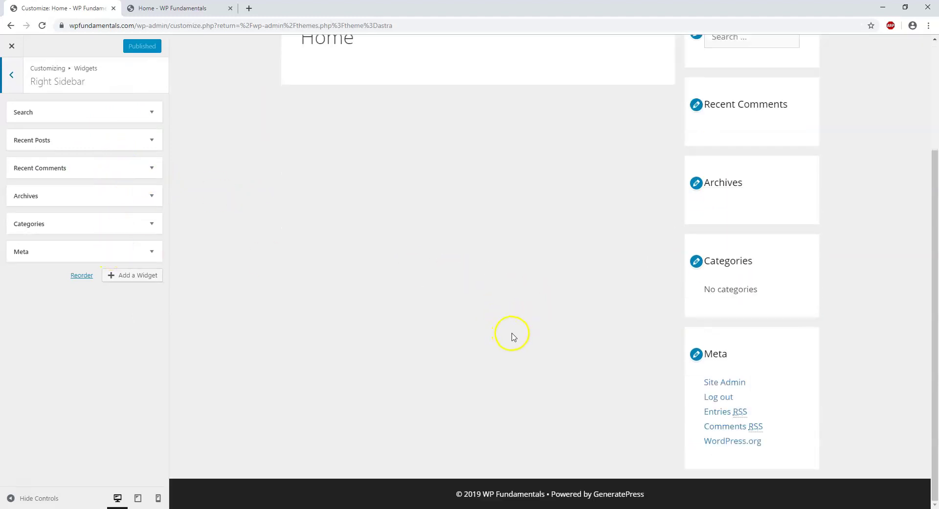
scroll(509, 373, "up", 3)
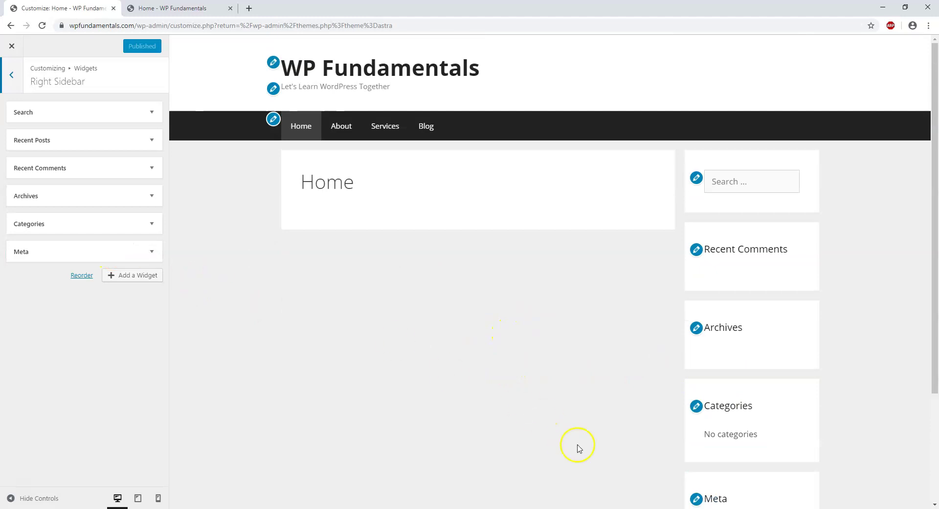
scroll(577, 448, "down", 3)
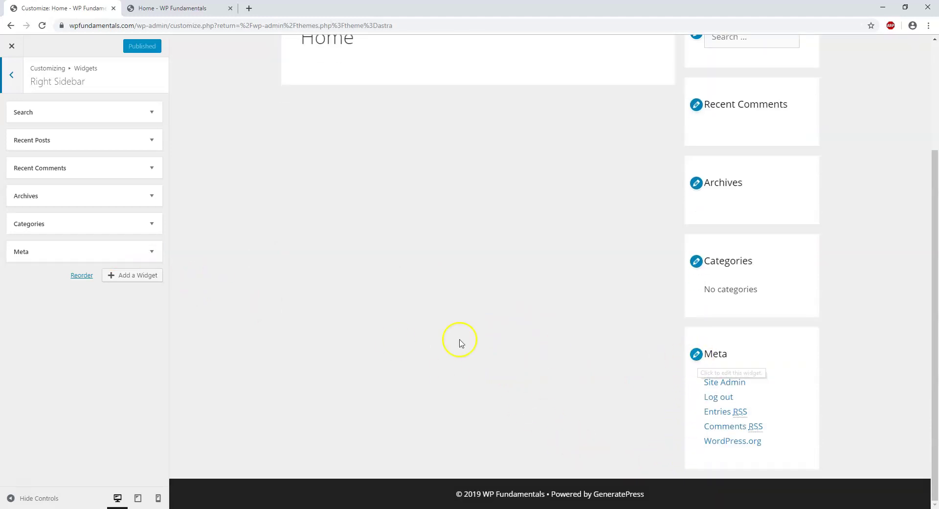
left_click(154, 252)
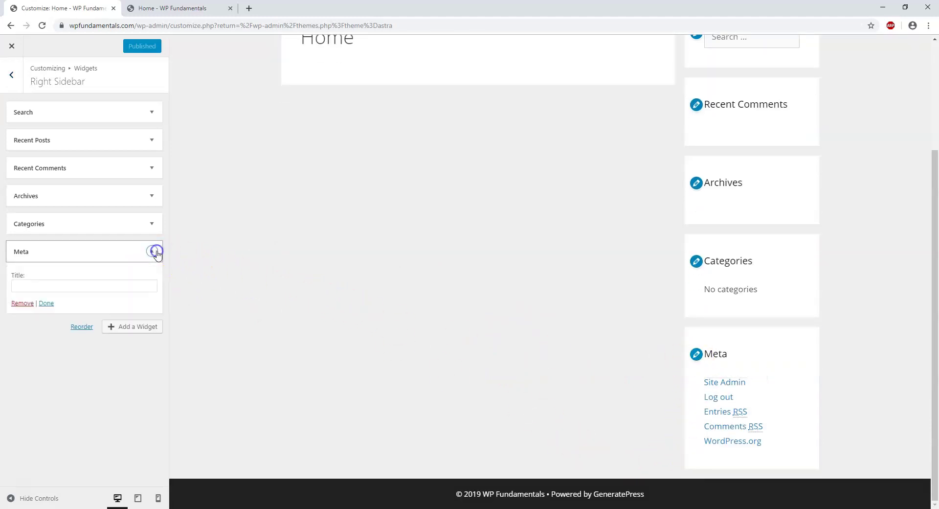
left_click(21, 303)
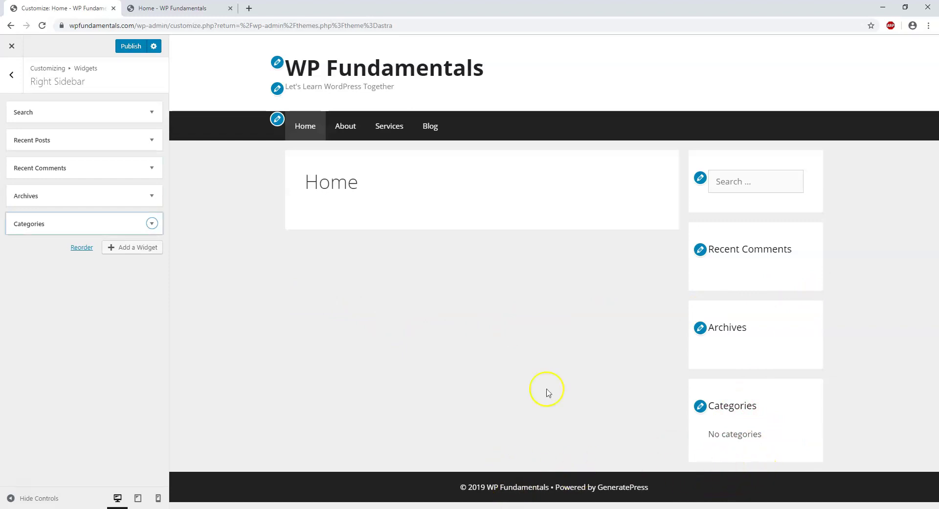
left_click(130, 47)
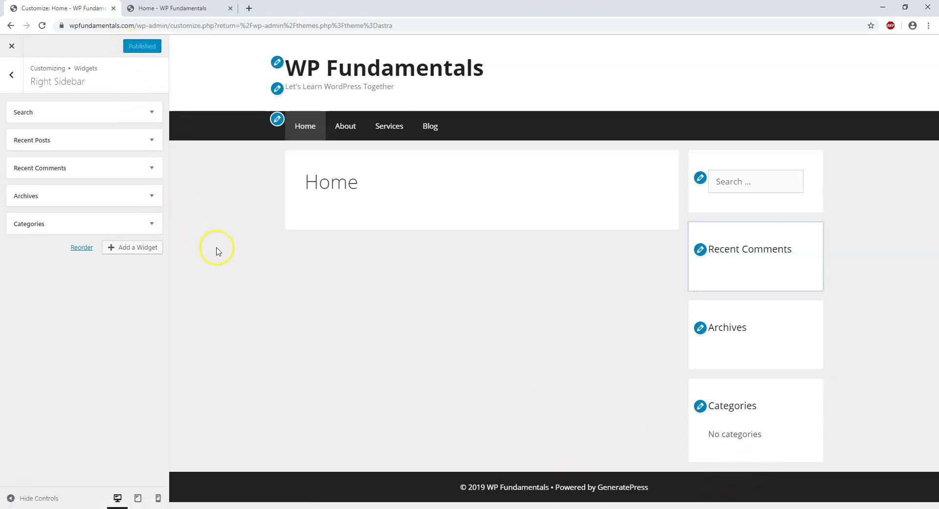
left_click(11, 75)
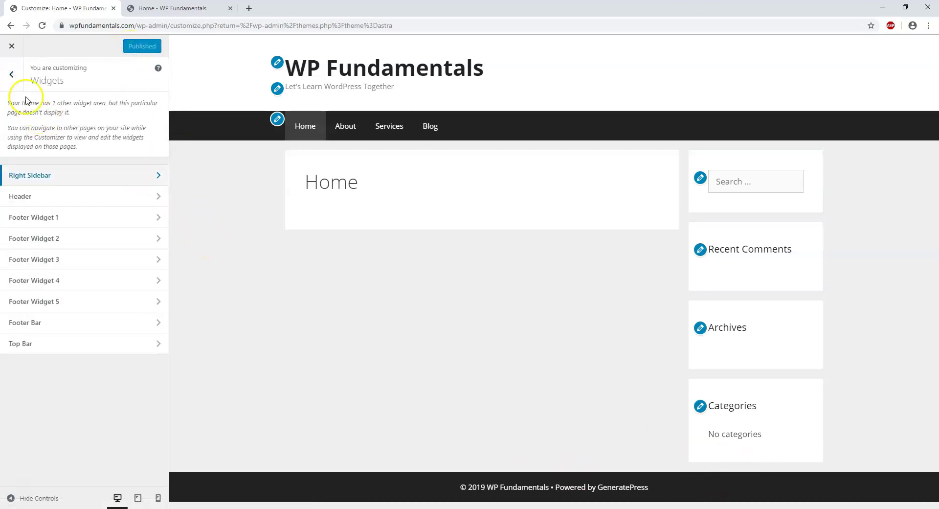
left_click(14, 81)
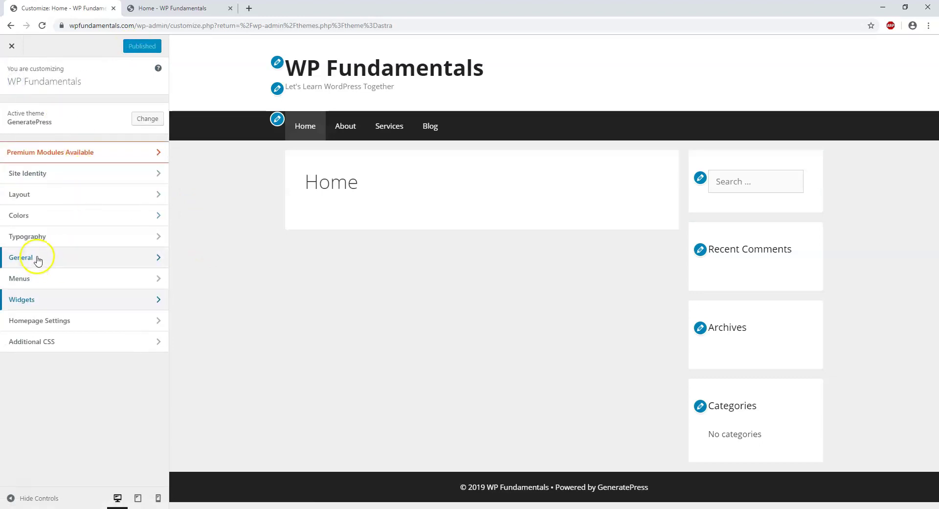
Step: Try a font weight of 600 for Heading 1 (H1) in the Typography settings and set it back to 300
left_click(52, 241)
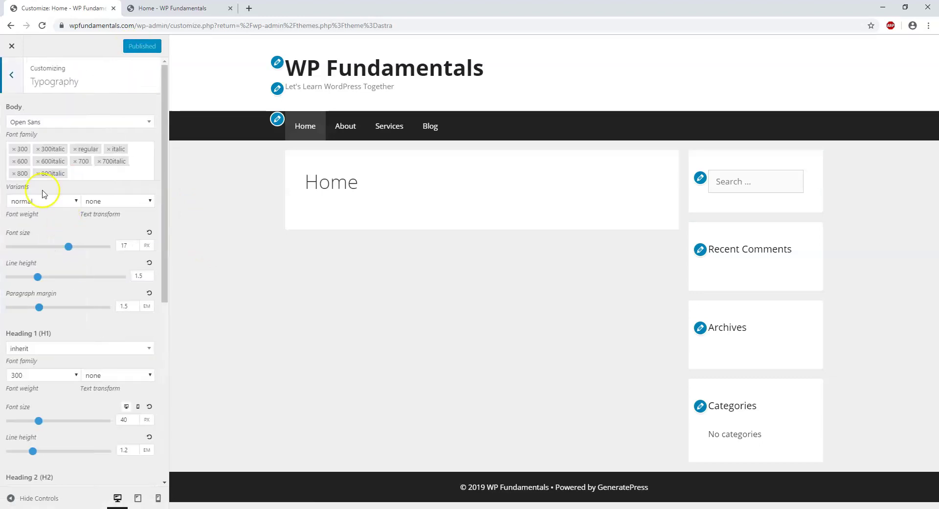
left_click(11, 75)
left_click(40, 242)
scroll(78, 299, "down", 1)
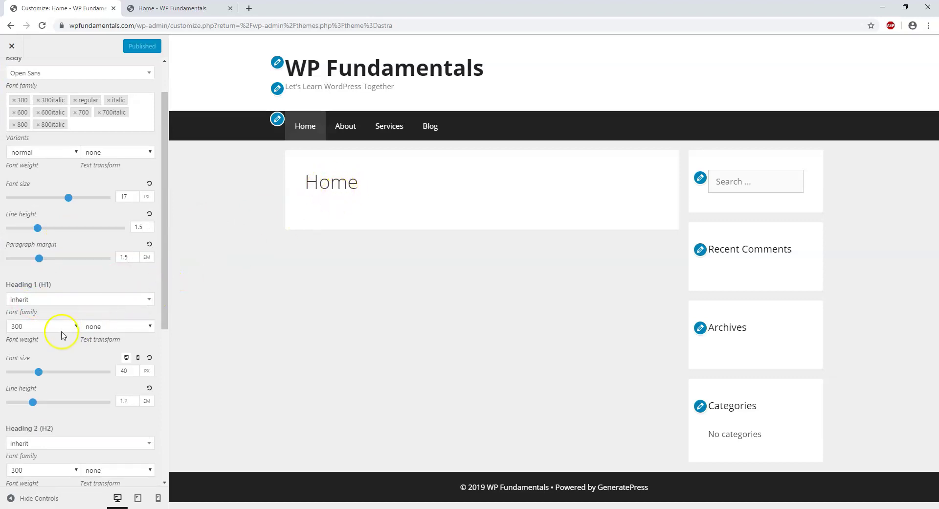
left_click(77, 326)
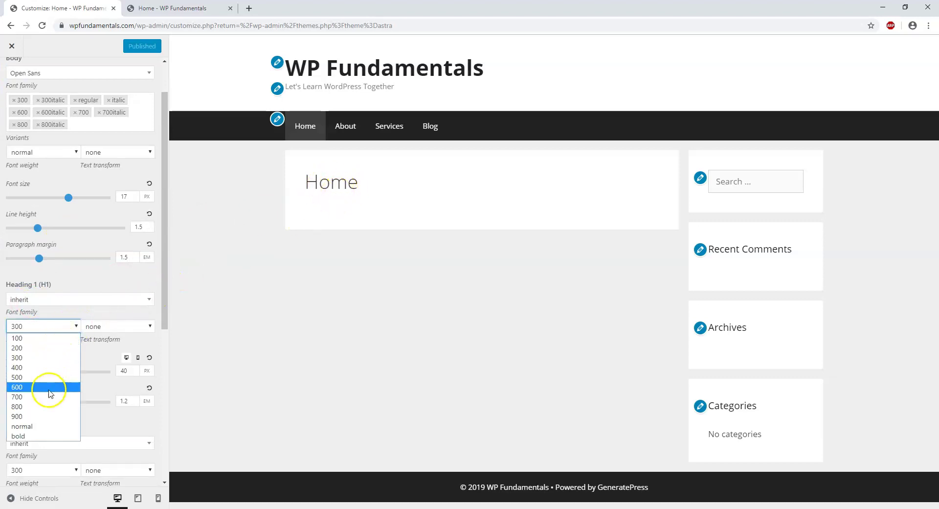
left_click(49, 390)
left_click(75, 326)
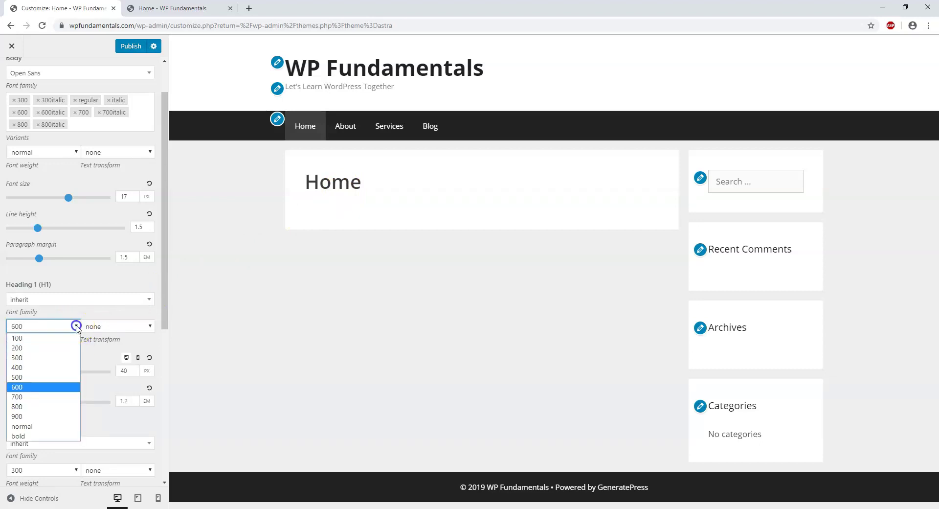
left_click(57, 361)
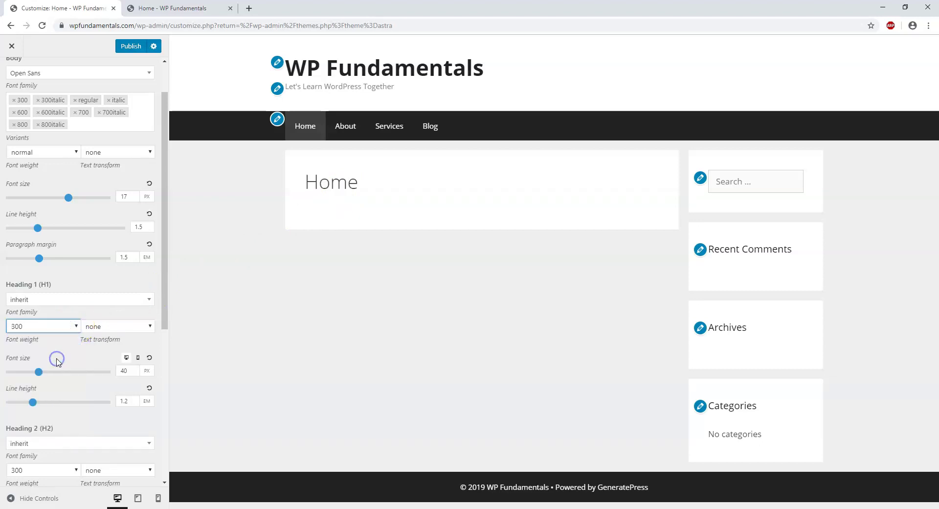
Step: Try font weights of 600 and 900 for Heading 1 (H1) in the Typography settings
left_click(76, 326)
left_click(62, 387)
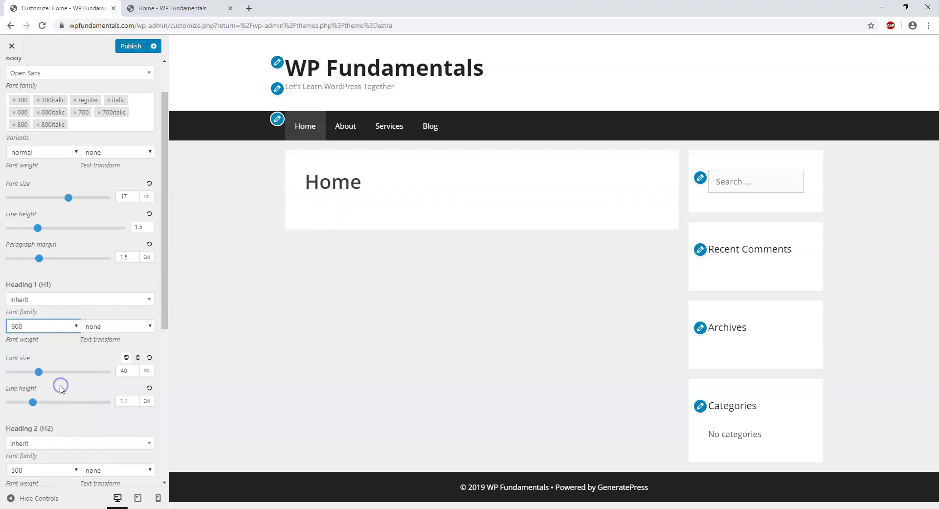
left_click(76, 326)
left_click(59, 415)
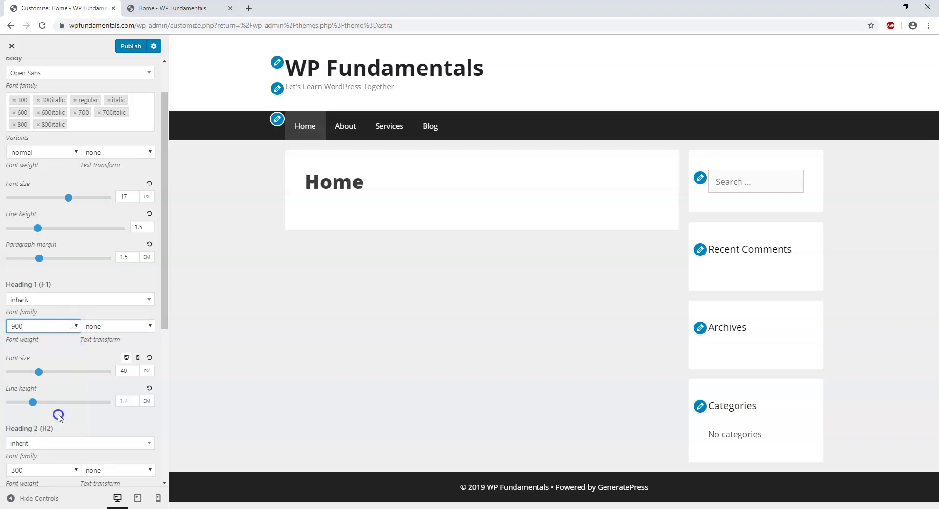
left_click(75, 331)
Step: Try the capitalize, uppercase and lowercase text transforms for Heading 1 (H1) and set the transform back to none
left_click(94, 326)
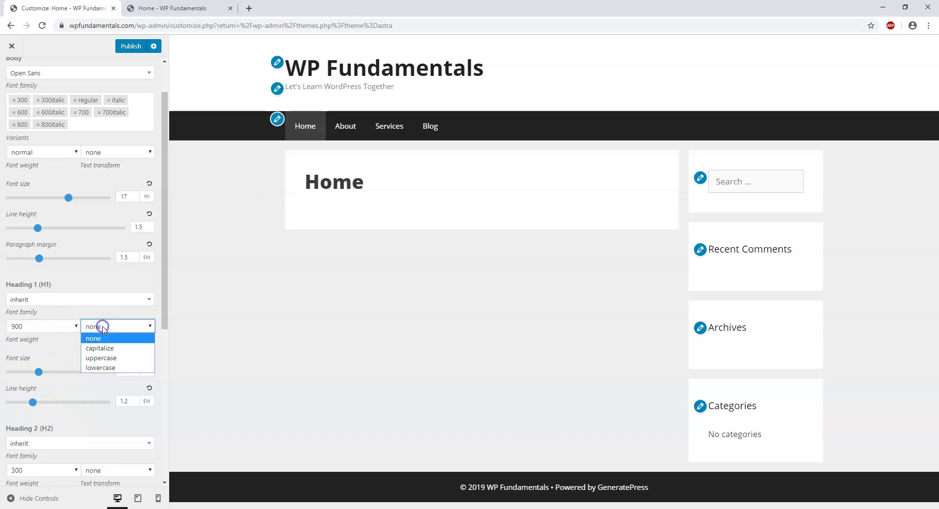
left_click(103, 348)
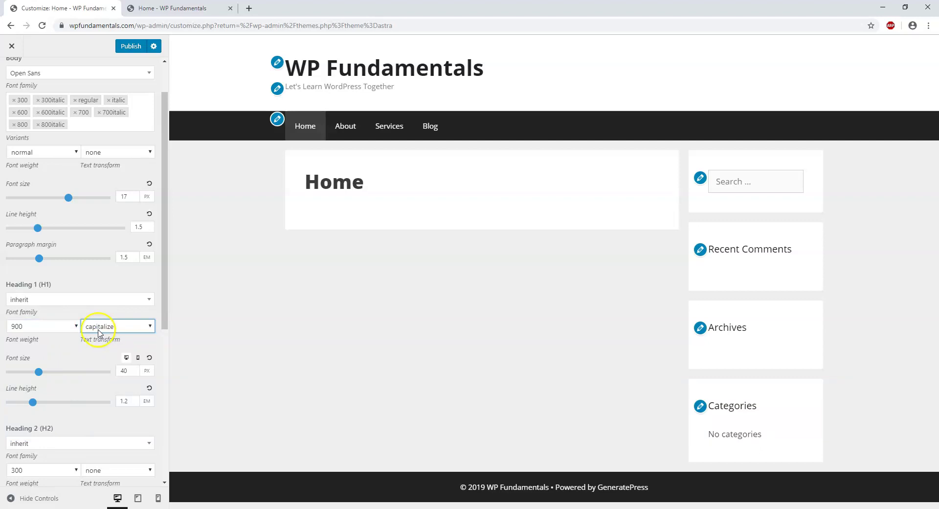
left_click(109, 327)
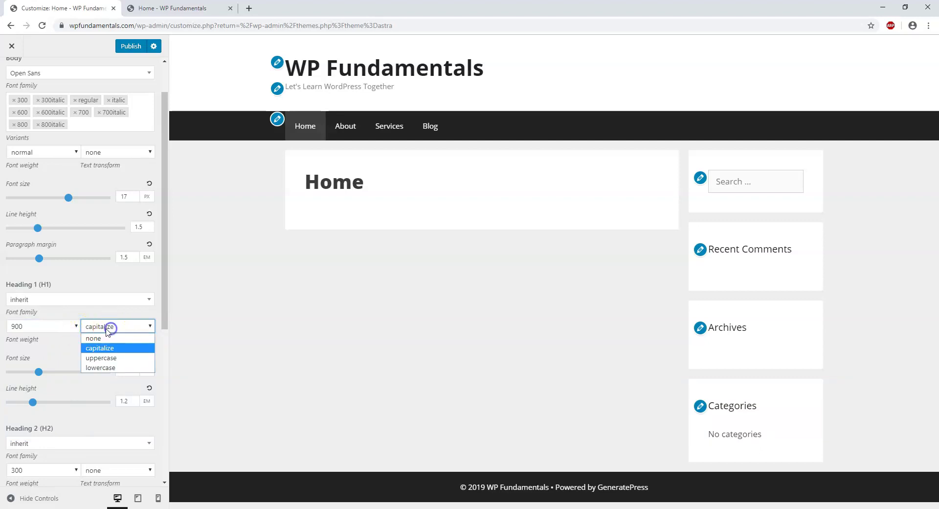
left_click(104, 359)
left_click(108, 328)
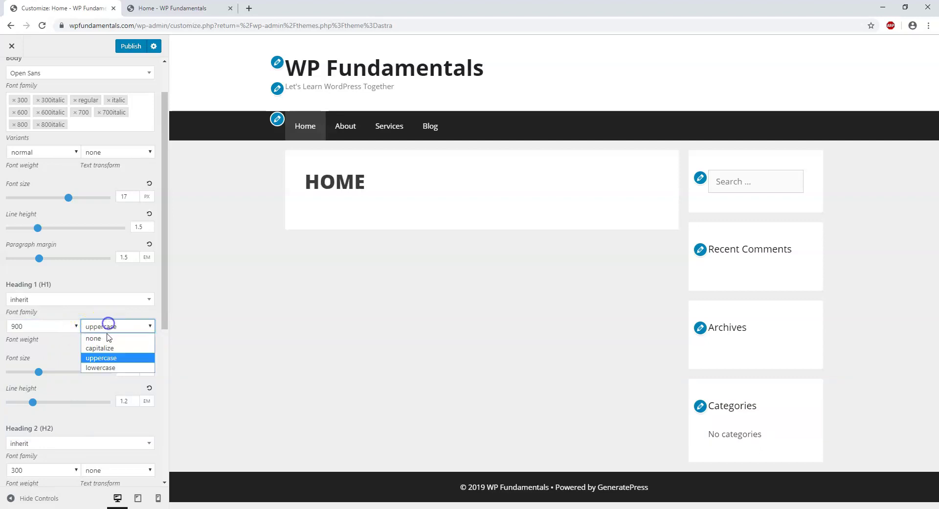
left_click(102, 366)
left_click(111, 331)
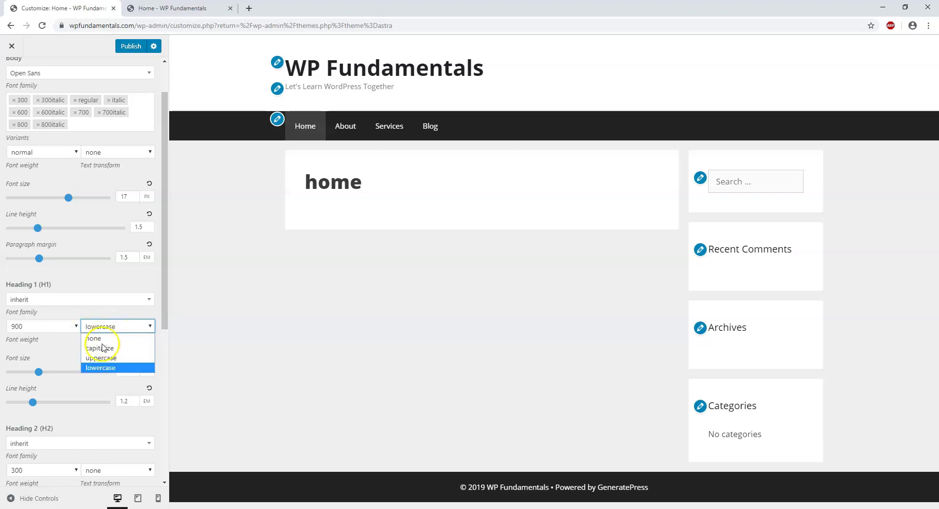
left_click(100, 342)
Step: Set the Heading 1 (H1) font weight to 300 and publish the Customizer changes
left_click(78, 326)
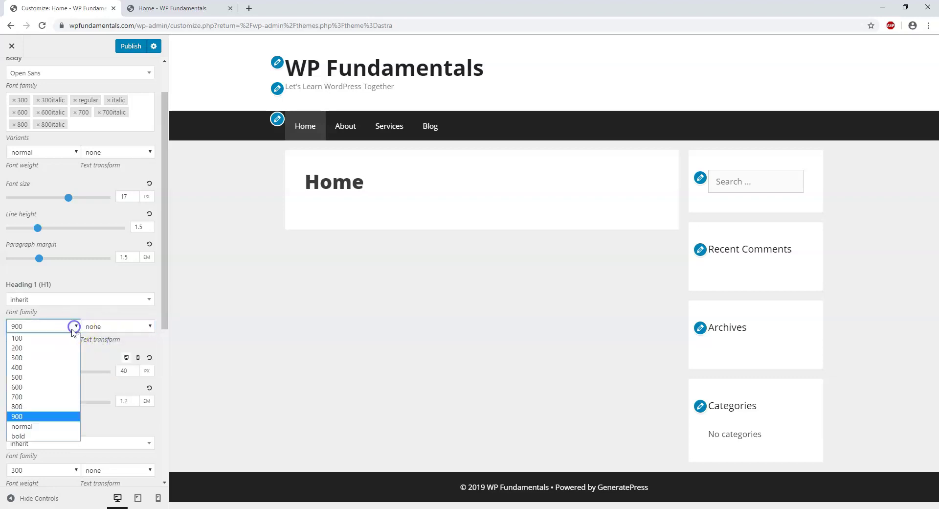
left_click(58, 360)
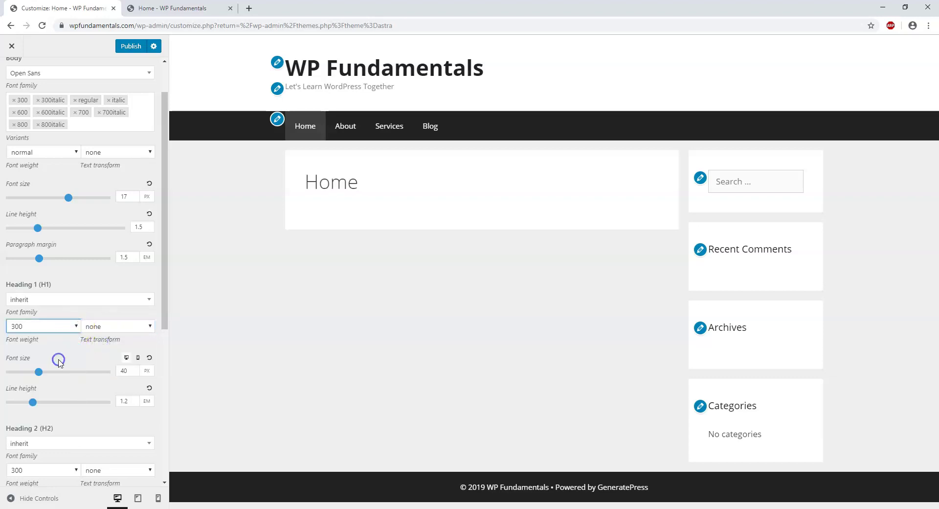
left_click(258, 285)
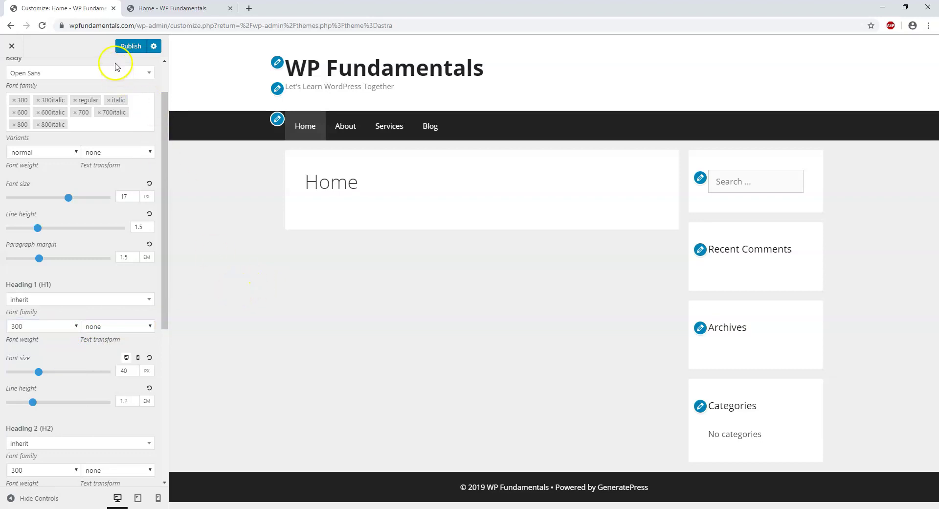
left_click(123, 46)
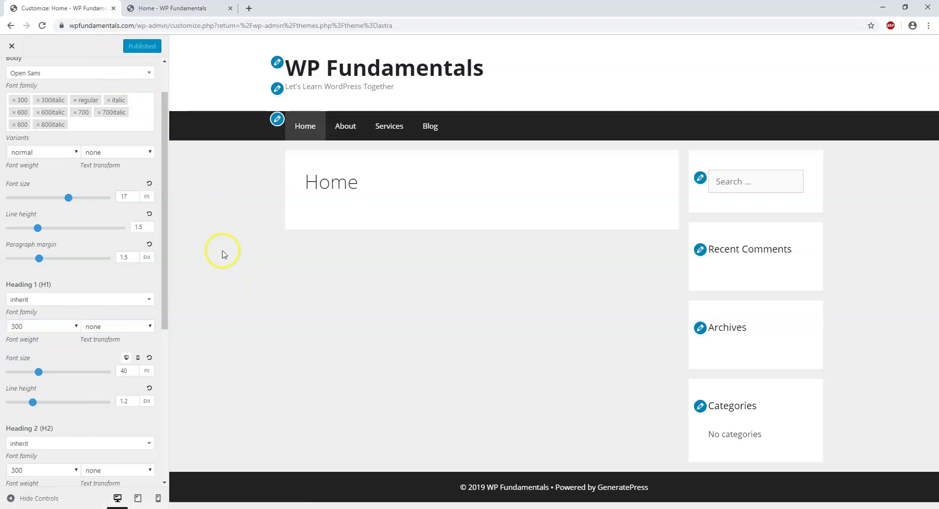
scroll(165, 81, "up", 1)
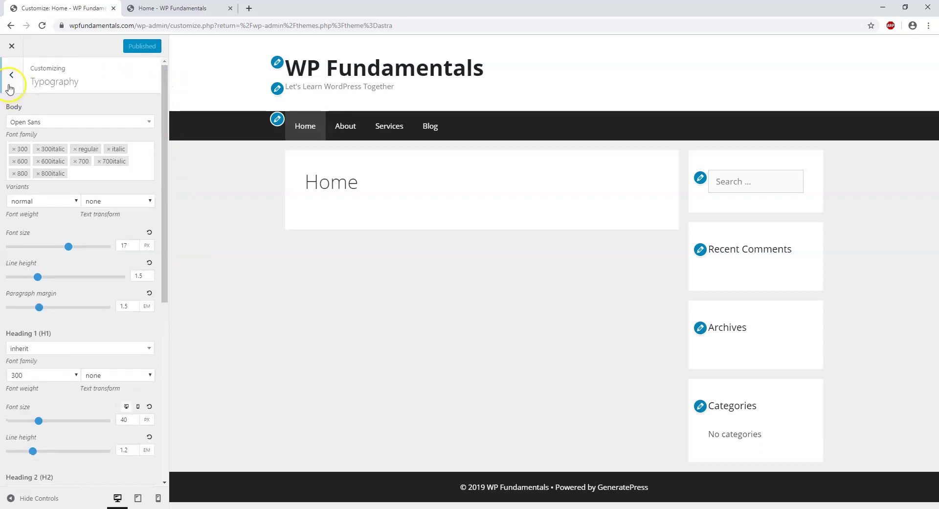
Step: Leave the Customizer and delete the Astra theme from the installed themes
left_click(11, 49)
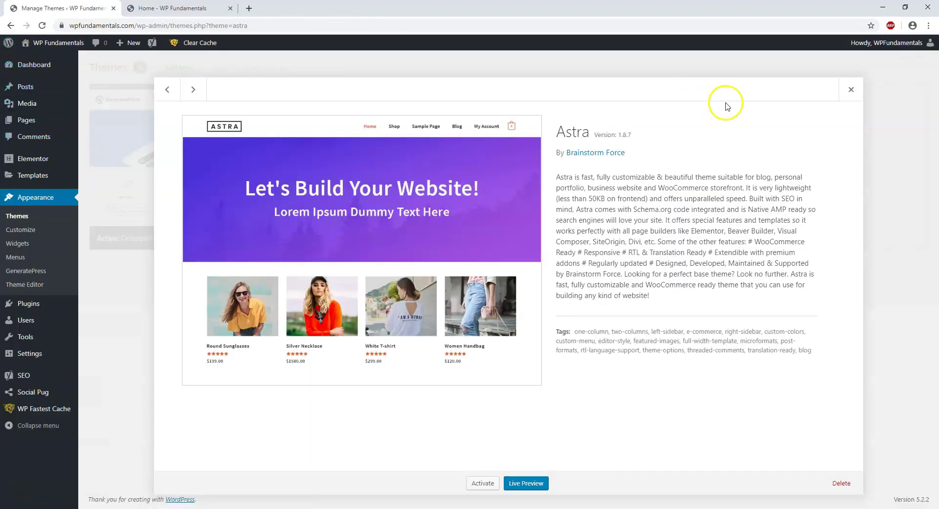
left_click(851, 90)
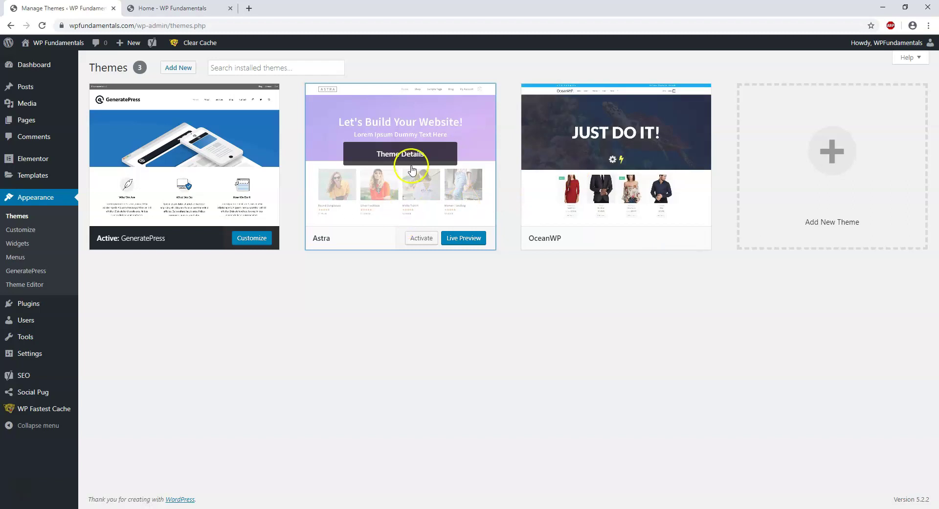
left_click(391, 152)
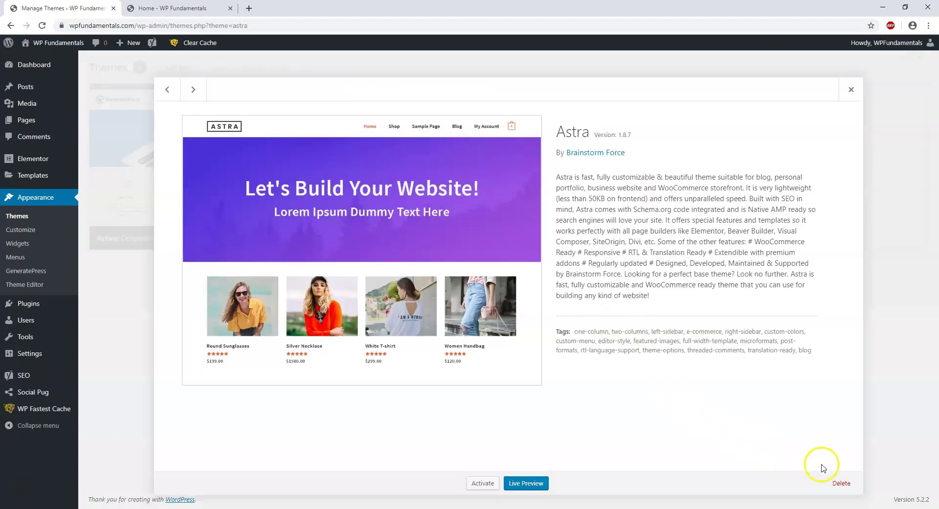
left_click(842, 482)
left_click(513, 102)
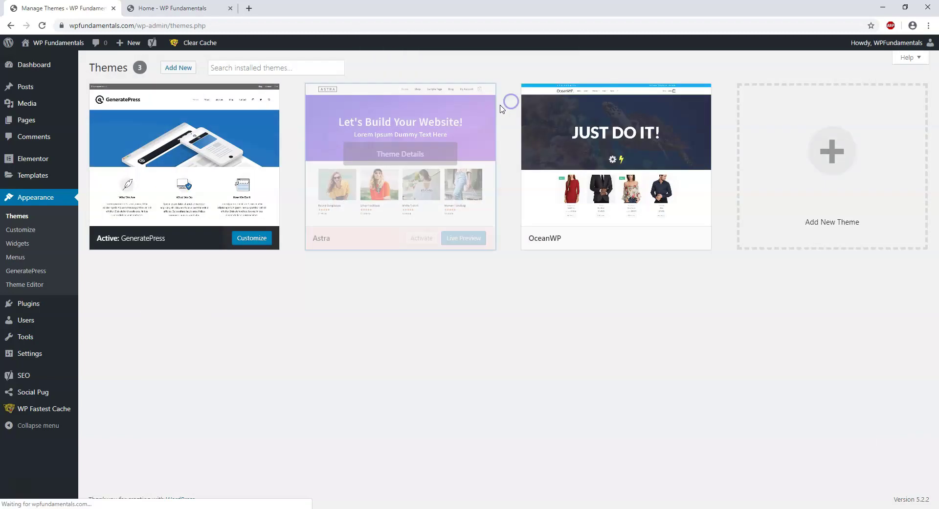
Step: Delete the OceanWP theme from the installed themes
left_click(418, 152)
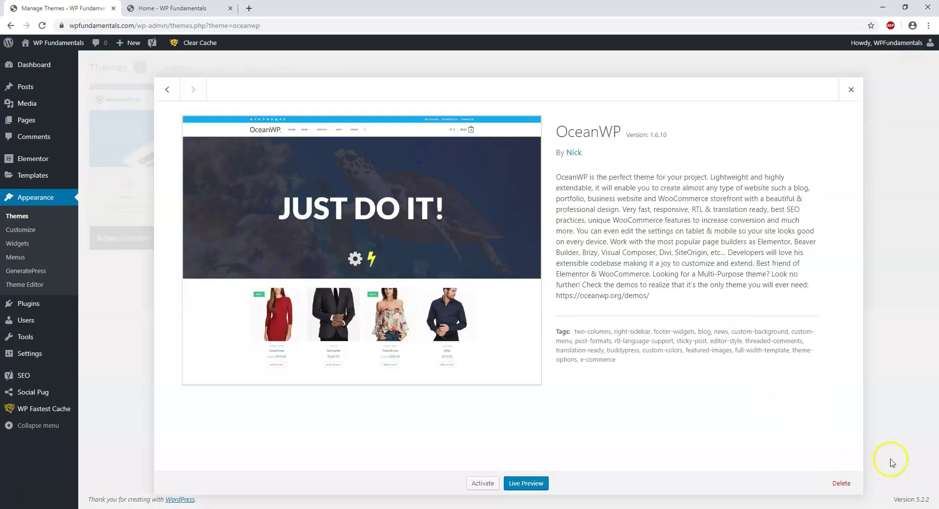
left_click(841, 483)
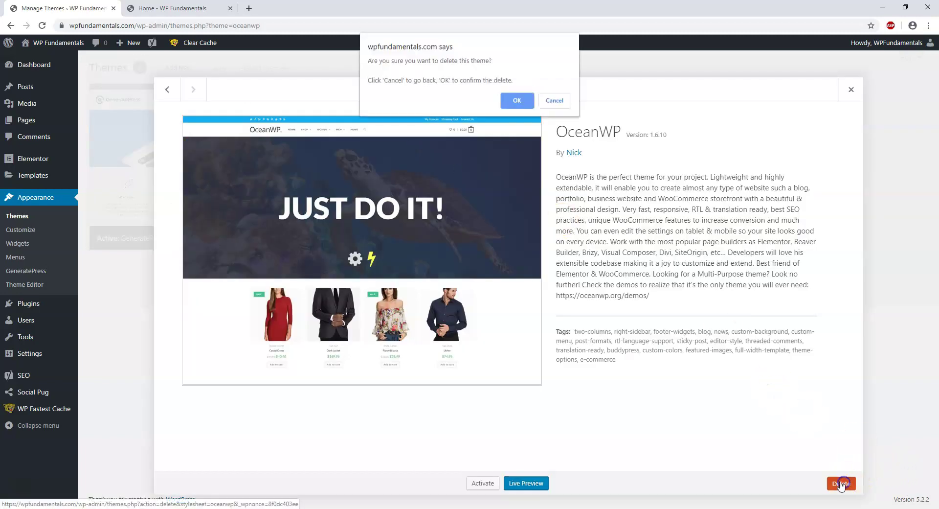
left_click(509, 99)
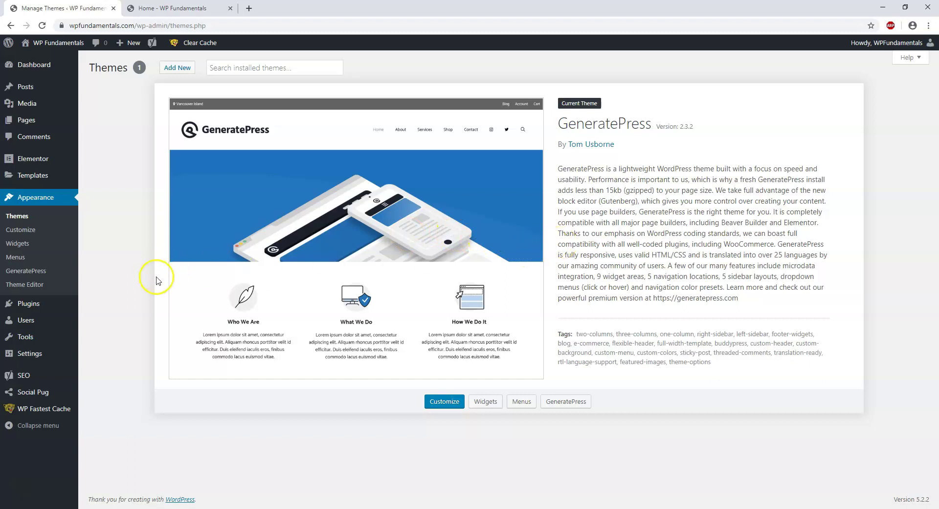
Step: Upload the plugin file gp-premium-1.8.3.zip from the Downloads folder, then install and activate it
mouse_move(76, 308)
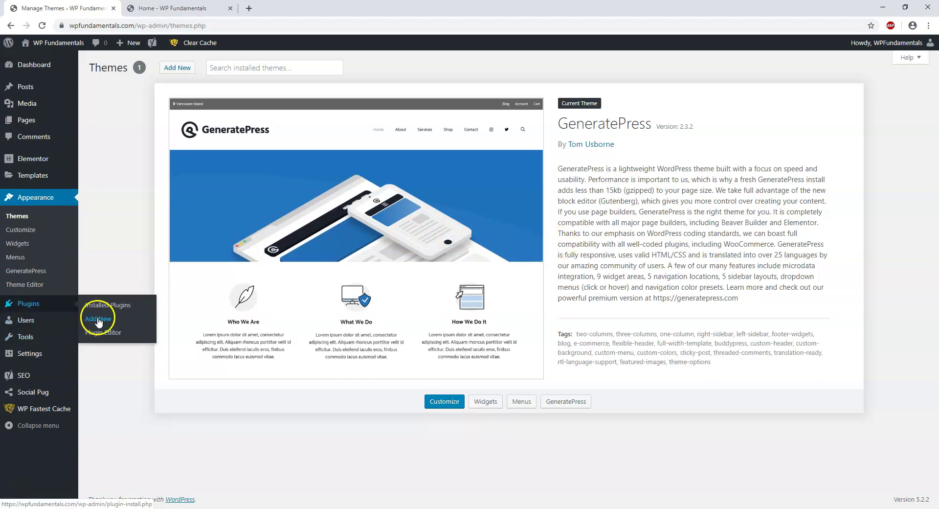
left_click(98, 318)
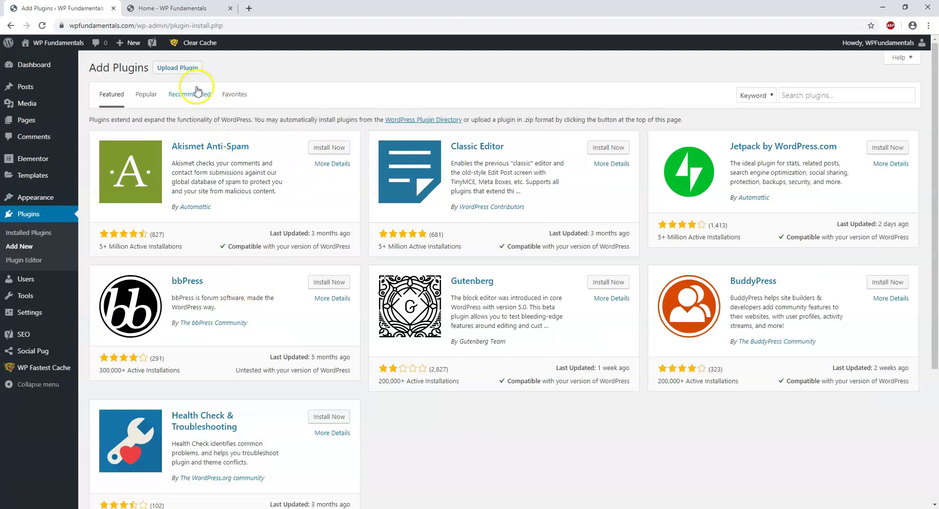
left_click(189, 68)
left_click(434, 156)
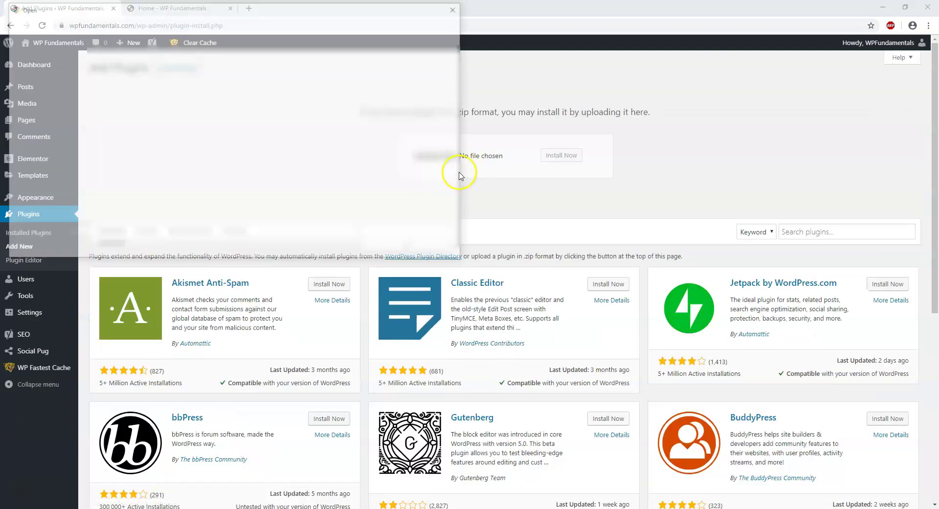
left_click(44, 84)
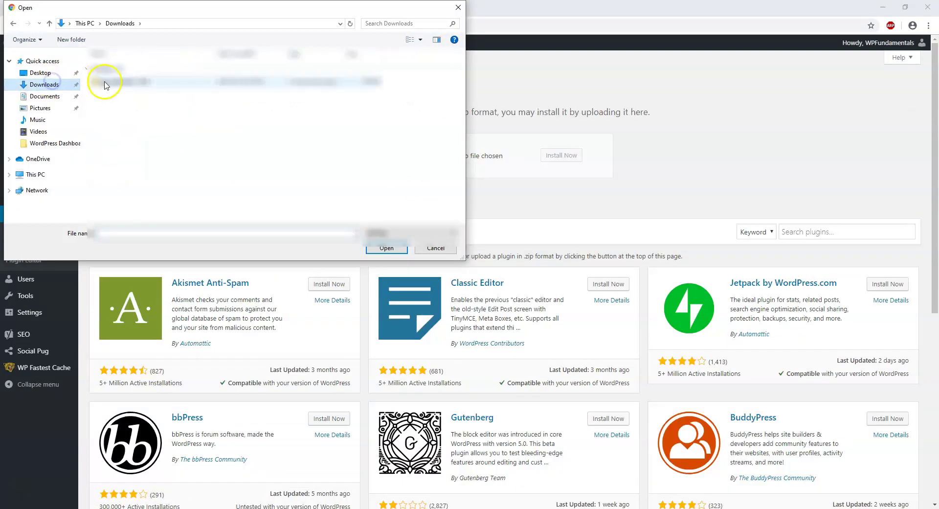
double_click(106, 82)
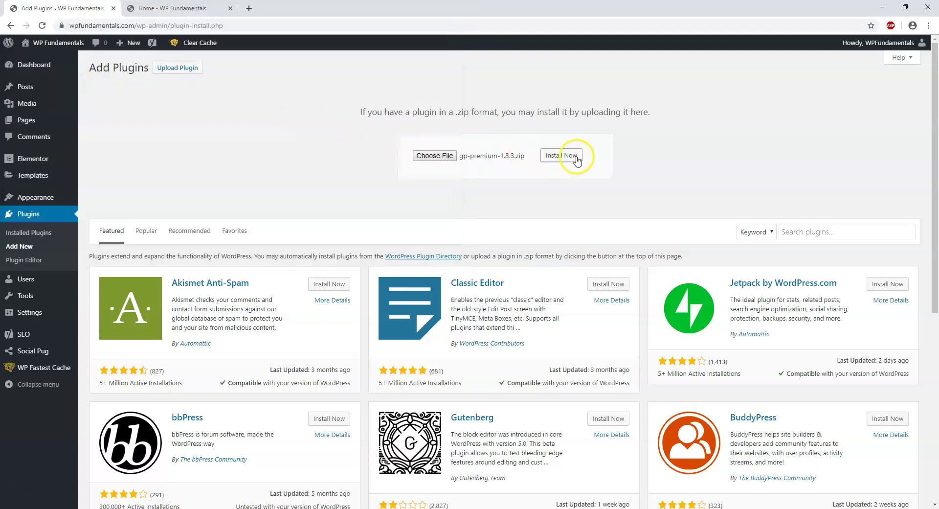
left_click(576, 157)
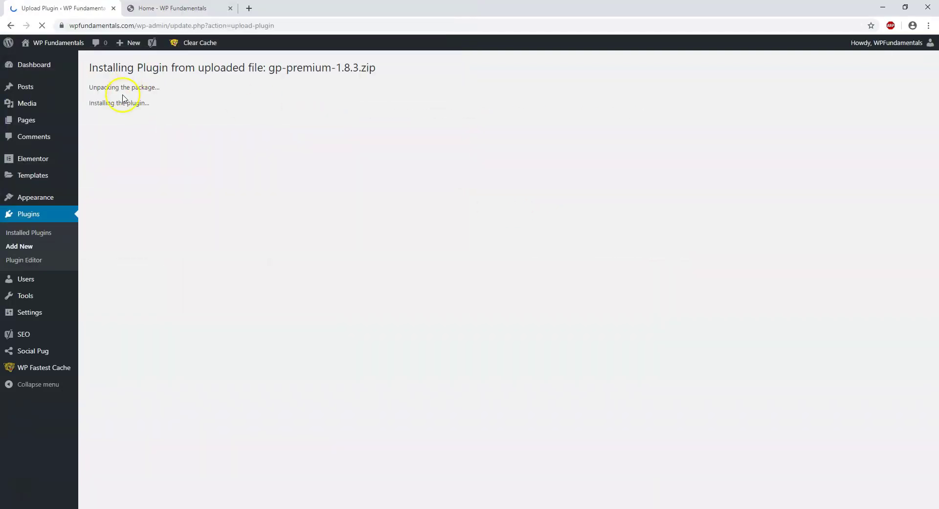
left_click(121, 142)
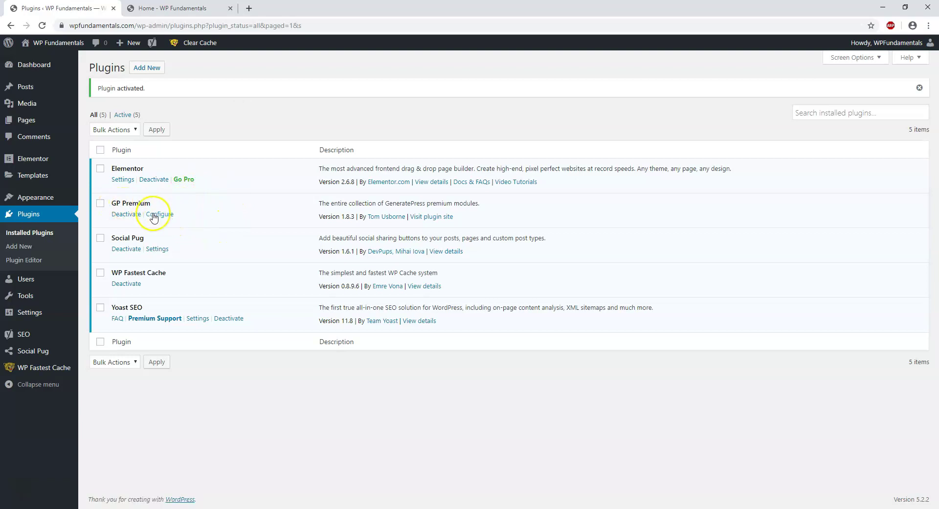
Step: Open the GP Premium configuration and activate all of its available modules in bulk
left_click(160, 215)
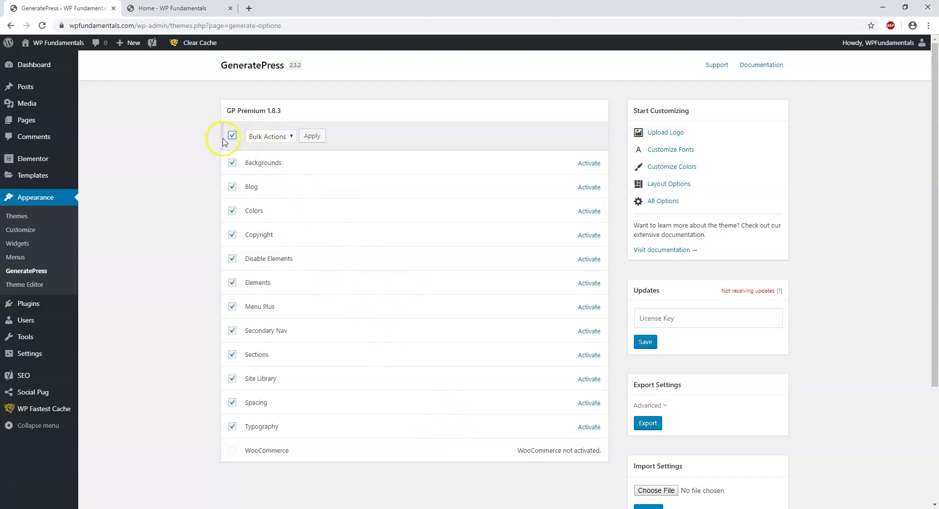
left_click(268, 136)
left_click(270, 149)
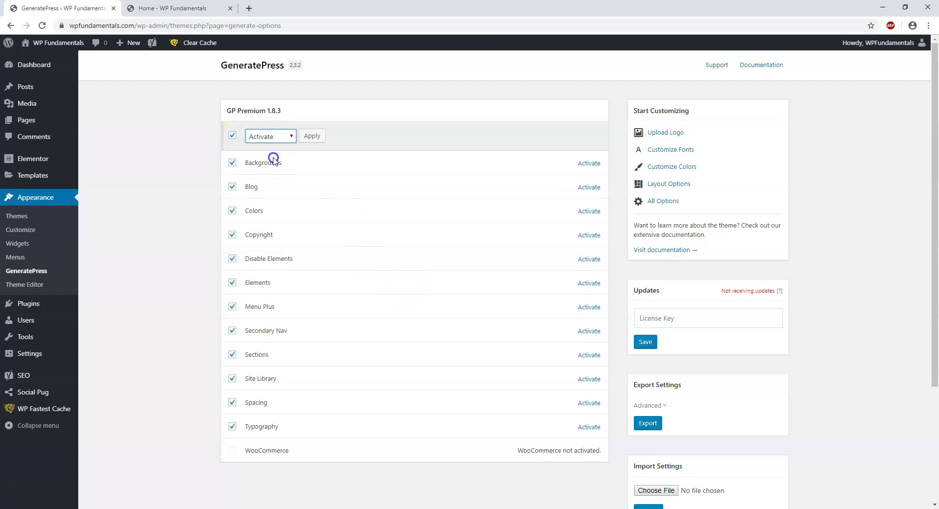
left_click(309, 136)
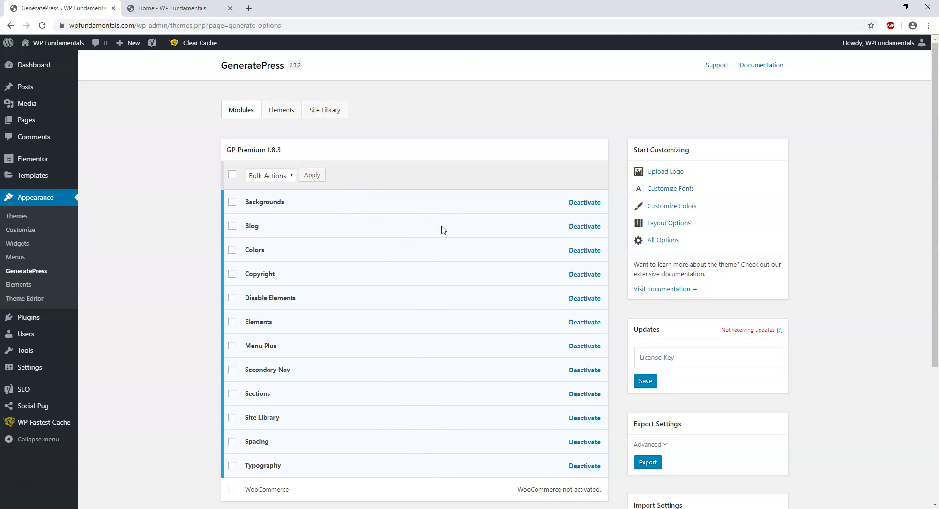
Step: Paste the licence key for GP Premium updates and save it
left_click(685, 355)
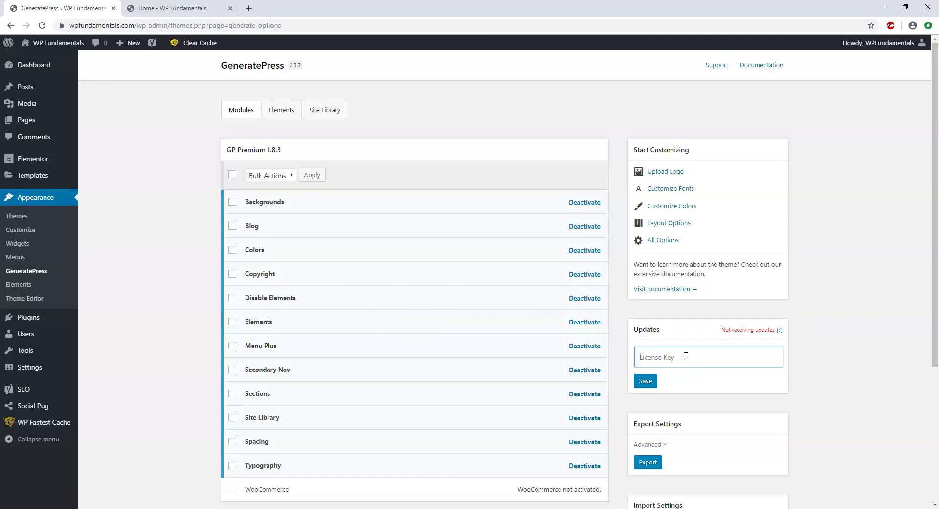
right_click(686, 356)
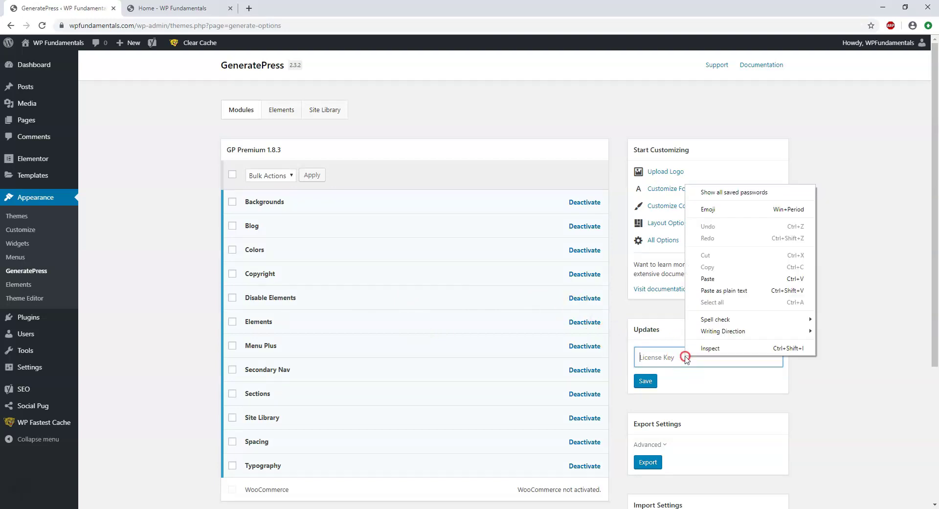
left_click(718, 278)
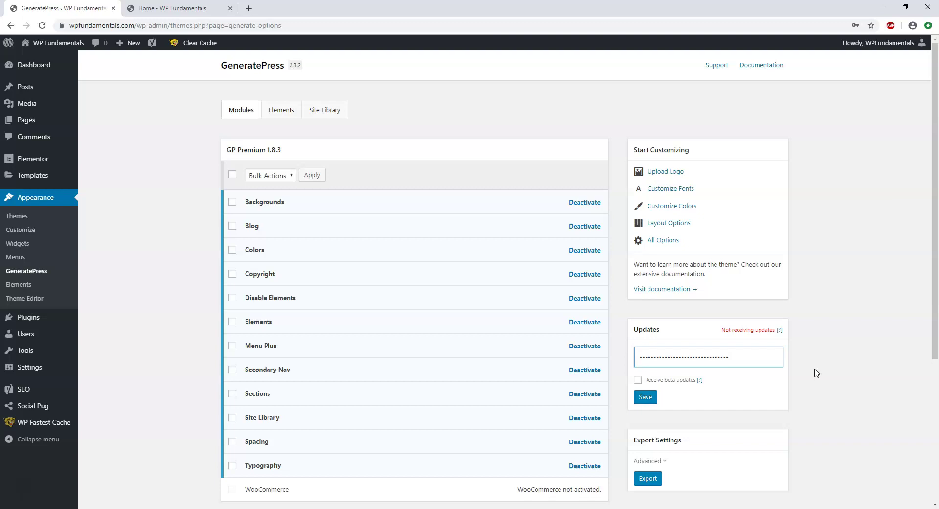
left_click(654, 398)
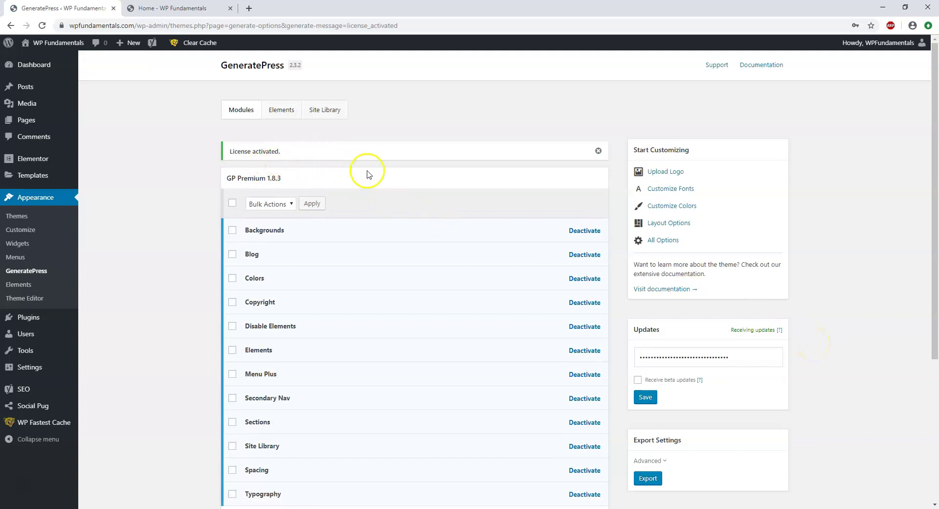
Step: Open the GeneratePress Site Library to view the available starter sites
left_click(324, 115)
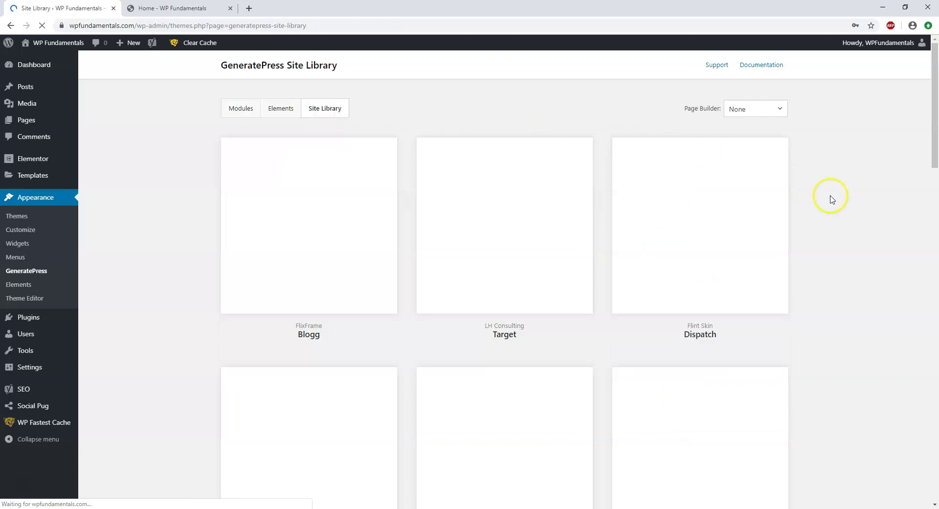
mouse_move(455, 216)
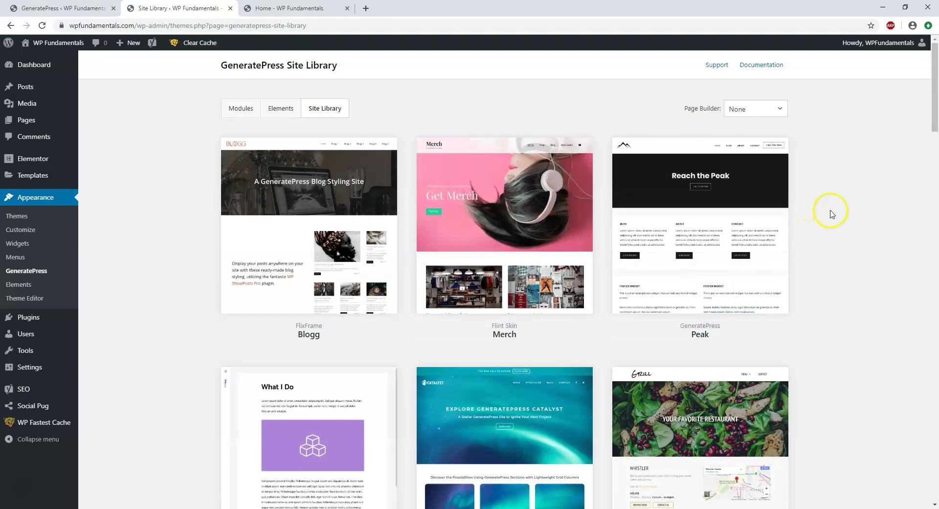
Step: Browse the starter sites in the Site Library and examine designs such as Pixel, Prime, Seller, Wordsmith and Target
scroll(831, 217, "down", 10)
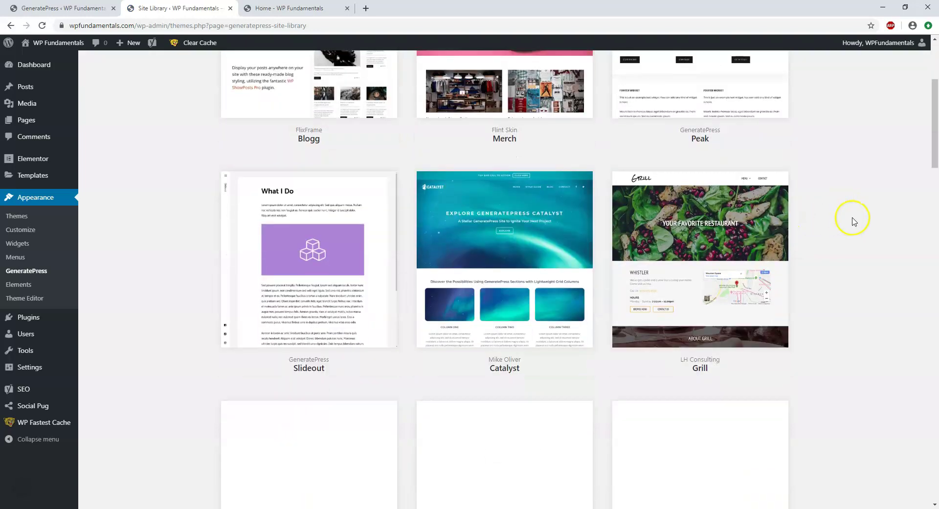
scroll(846, 220, "down", 15)
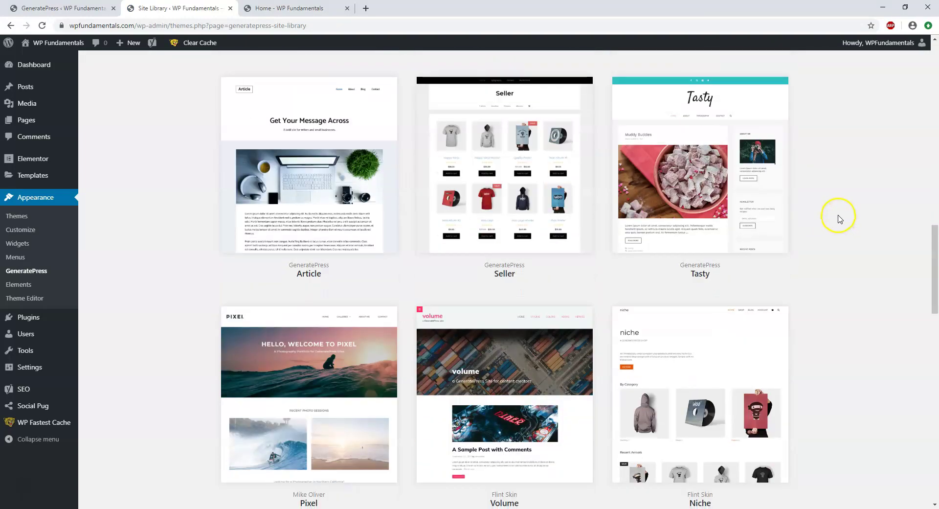
scroll(841, 214, "down", 8)
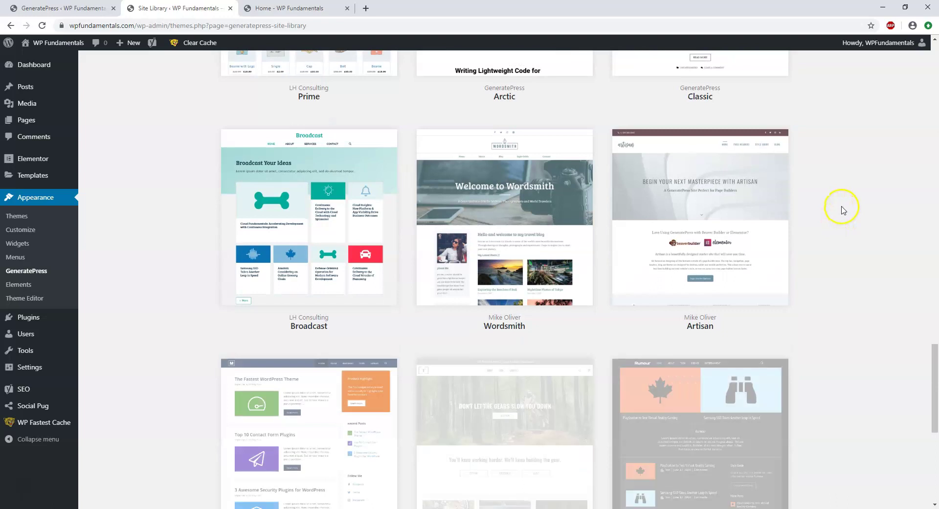
scroll(844, 210, "down", 6)
scroll(844, 210, "up", 20)
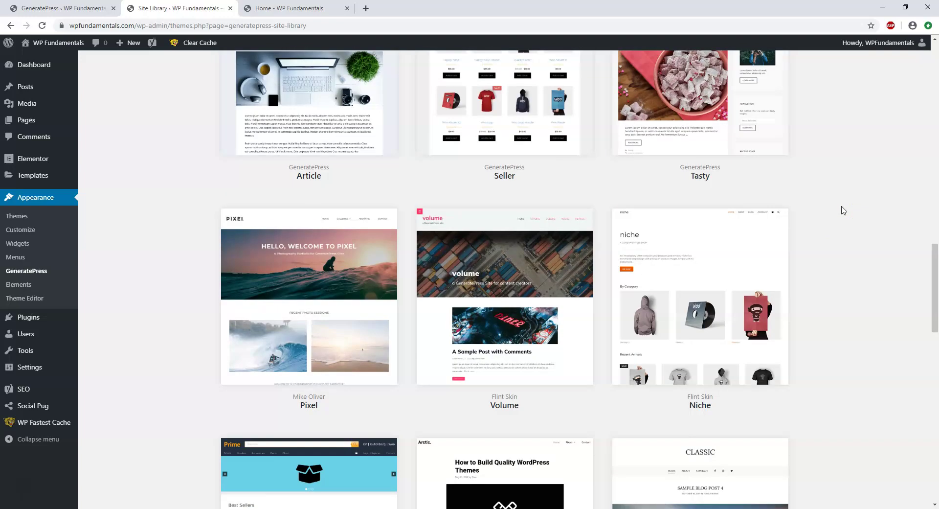
scroll(844, 210, "down", 5)
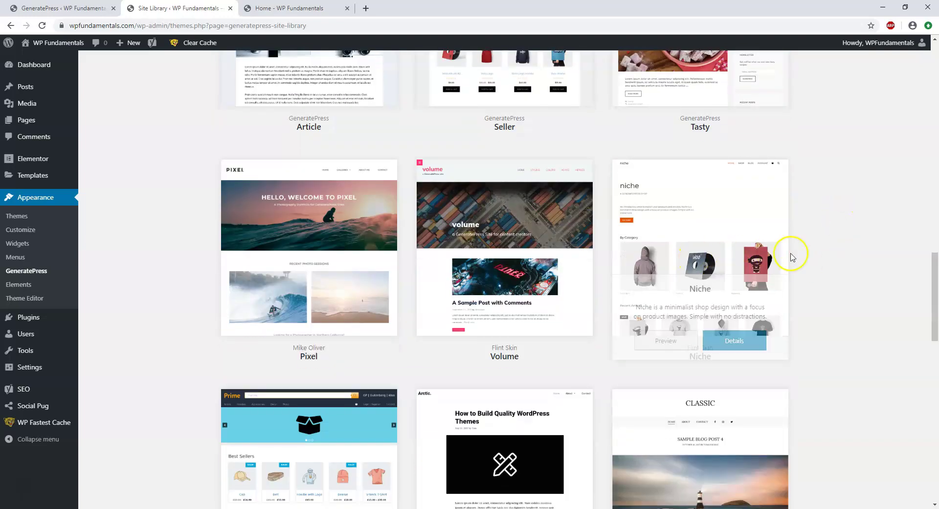
mouse_move(732, 260)
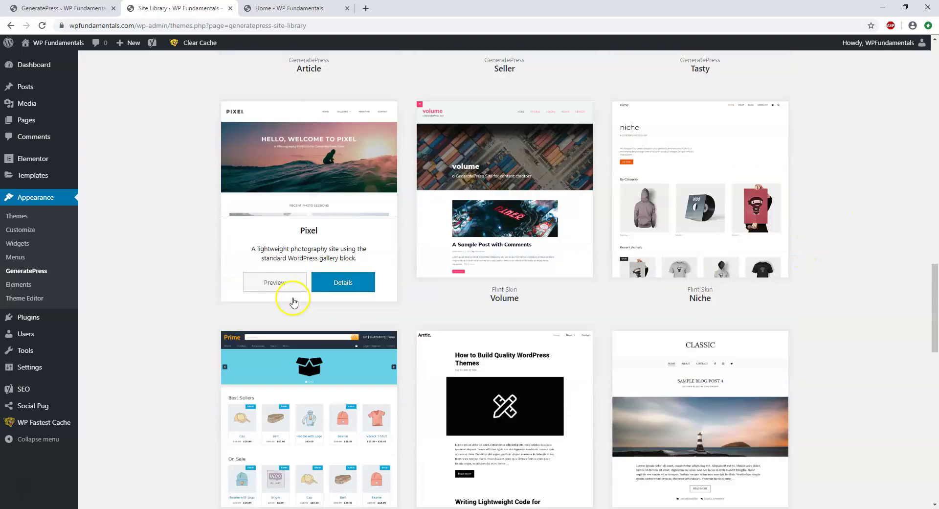
scroll(338, 272, "down", 4)
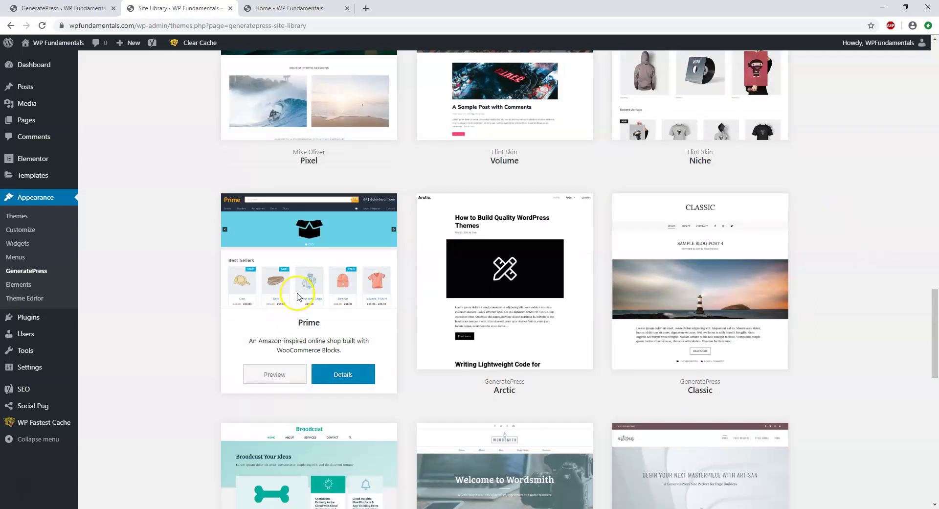
scroll(413, 275, "up", 8)
mouse_move(497, 217)
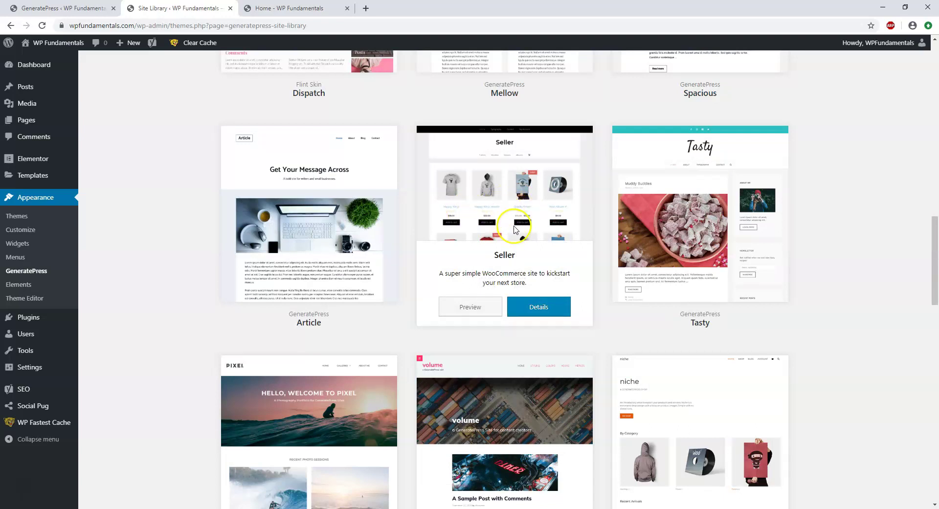
scroll(412, 205, "up", 12)
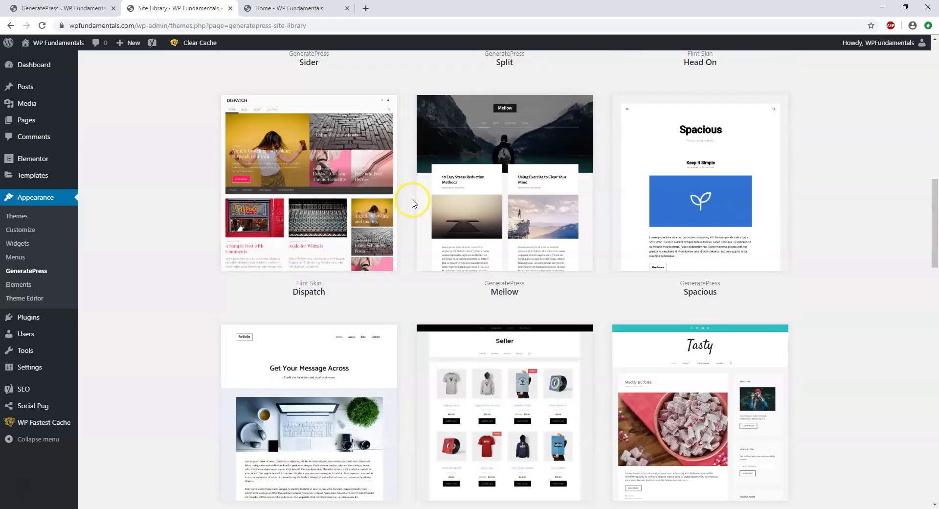
scroll(413, 202, "up", 6)
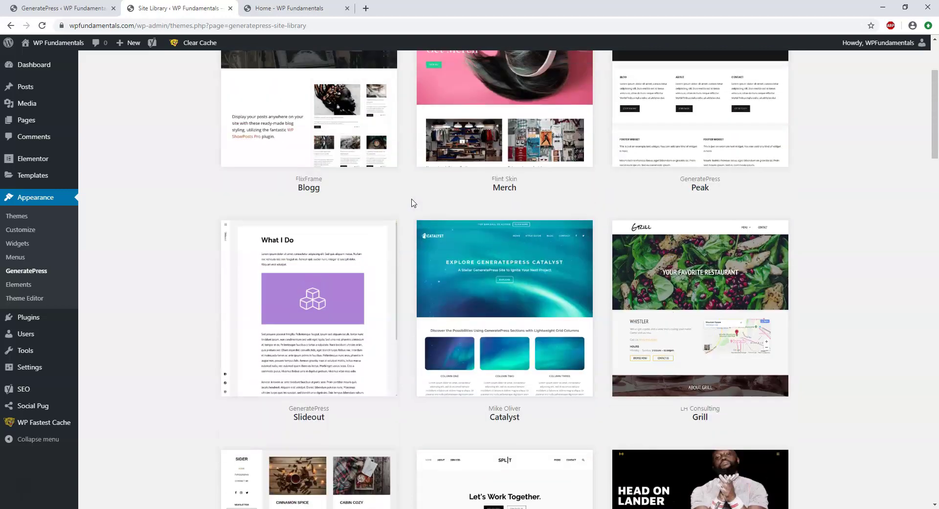
scroll(413, 202, "down", 20)
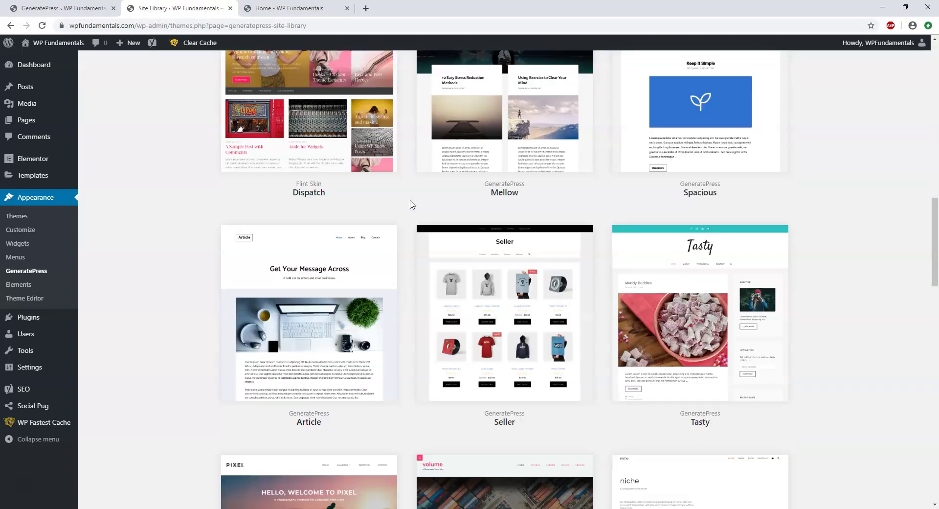
scroll(410, 206, "down", 5)
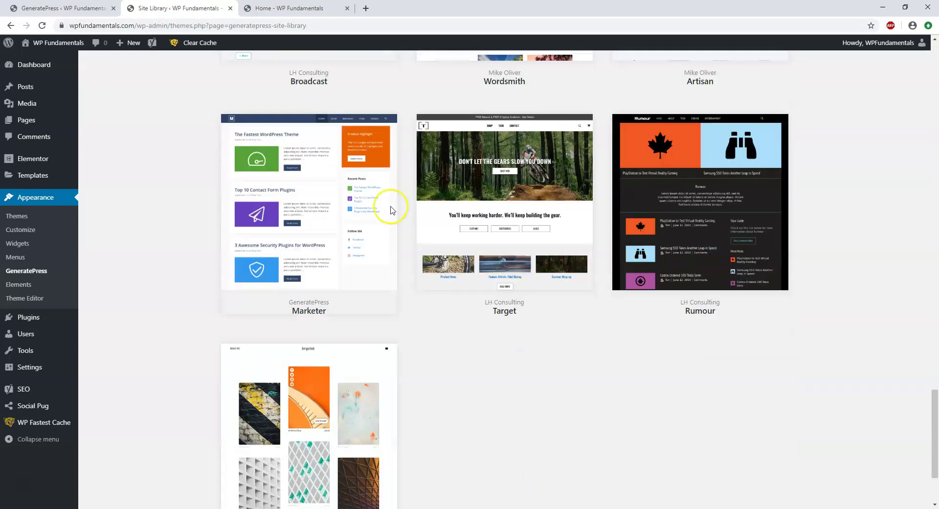
mouse_move(313, 220)
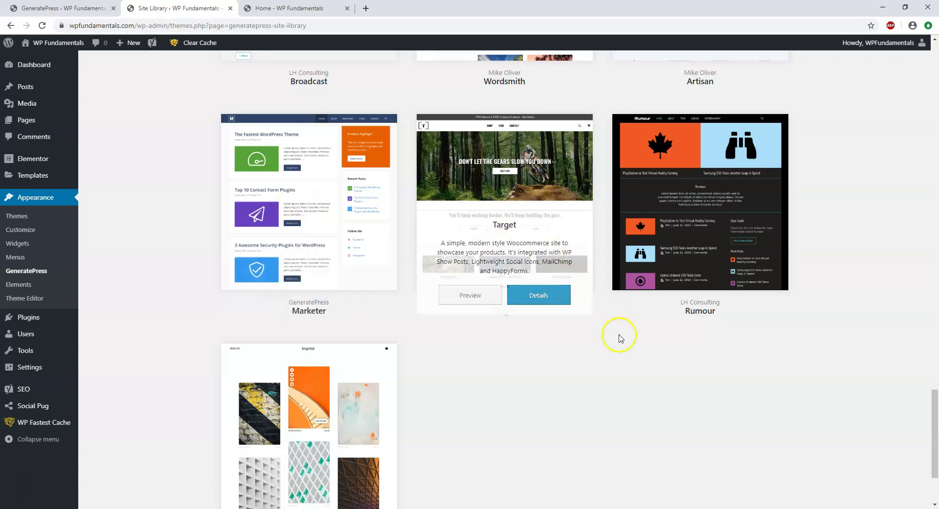
scroll(420, 291, "up", 8)
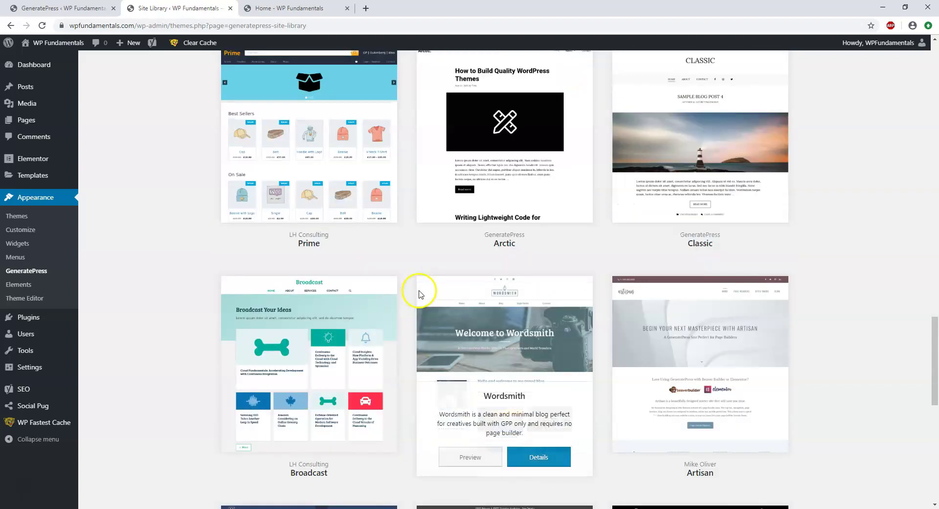
scroll(440, 293, "down", 8)
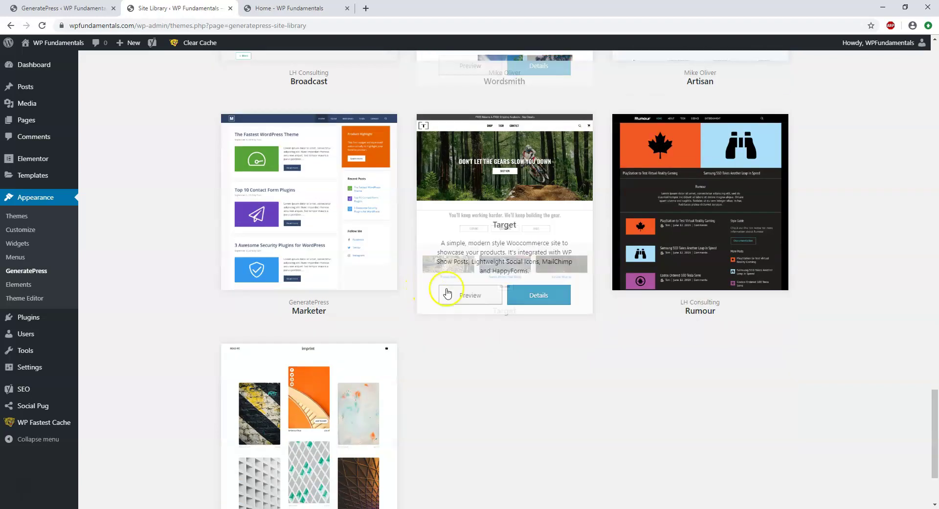
Step: Preview the Target starter site and examine its homepage at desktop, tablet and mobile sizes
left_click(546, 291)
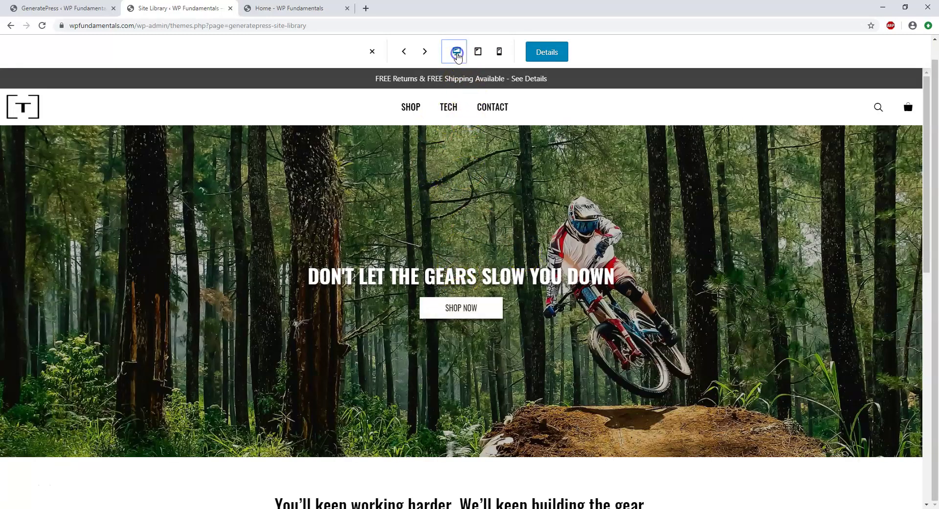
left_click(478, 52)
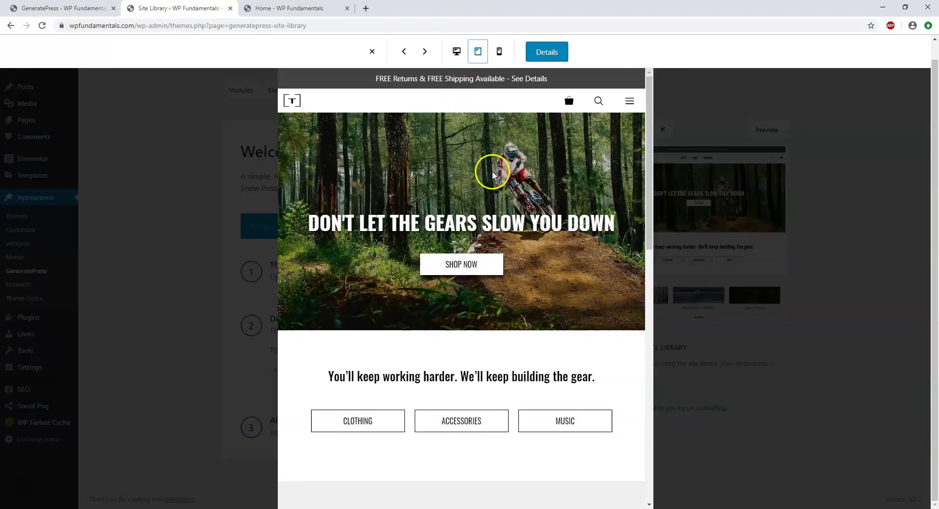
scroll(474, 186, "down", 10)
scroll(472, 186, "down", 5)
scroll(472, 188, "up", 15)
left_click(499, 51)
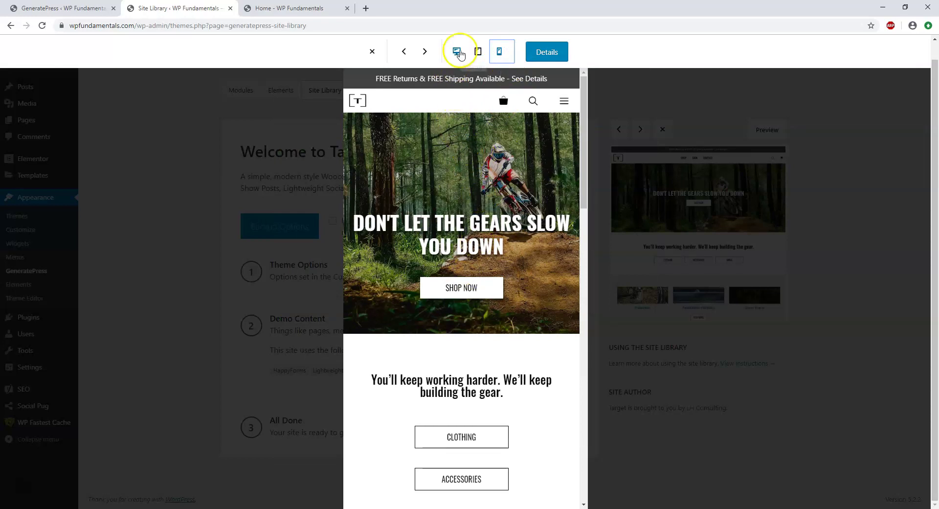
Step: Open the Target site's details, acknowledge that Customizer settings will be overwritten, and back up the current options
left_click(547, 52)
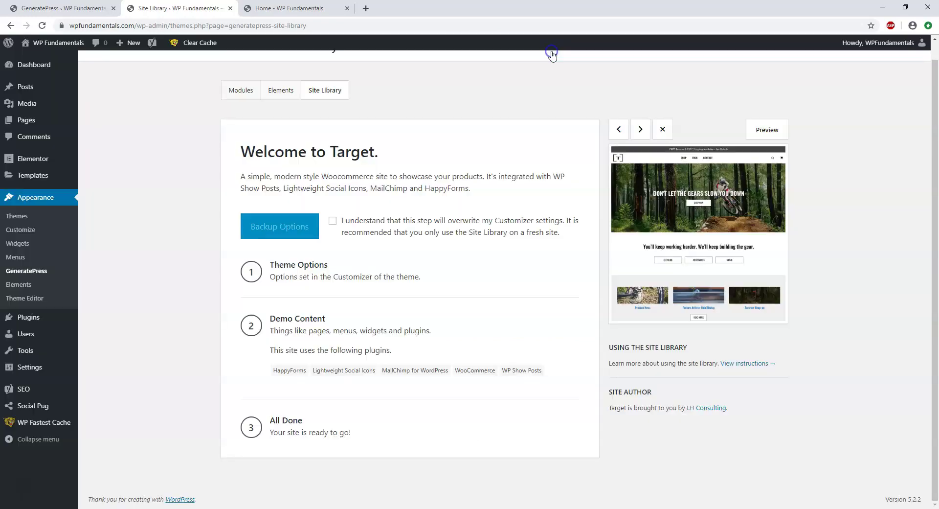
left_click(332, 221)
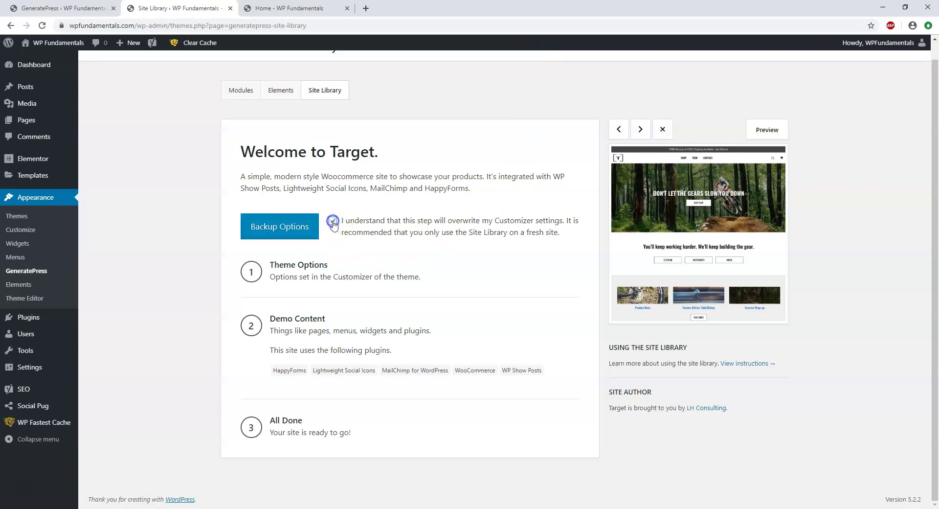
left_click(286, 234)
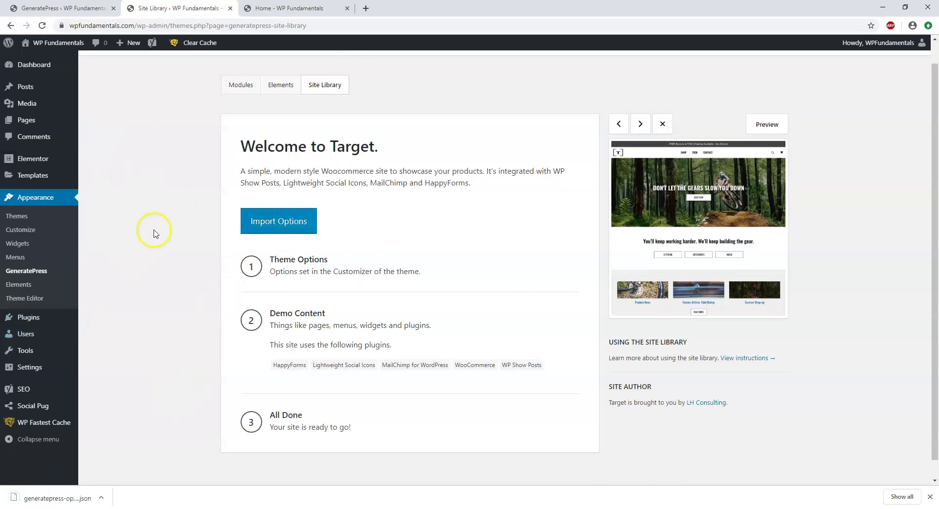
Step: Import Target's theme options, acknowledge the content changes, and import its demo content with the required plugins
left_click(288, 227)
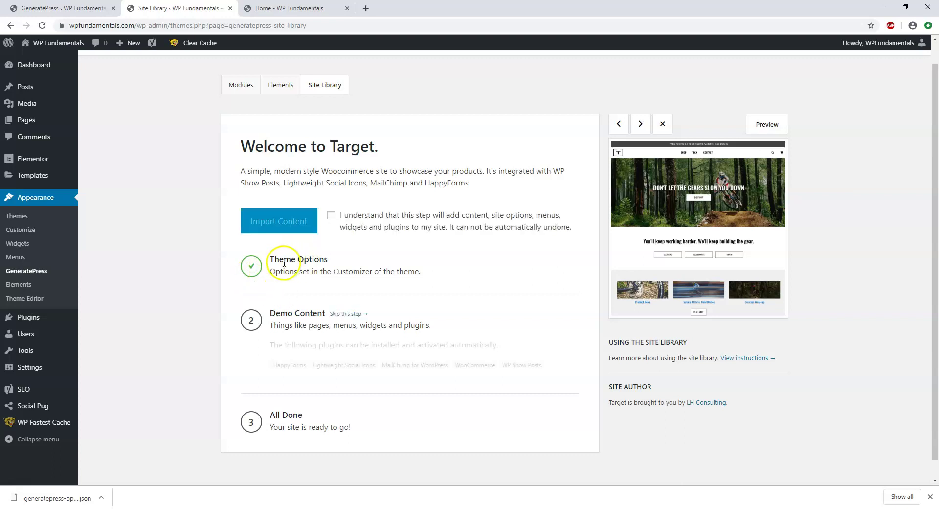
left_click(331, 216)
left_click(285, 222)
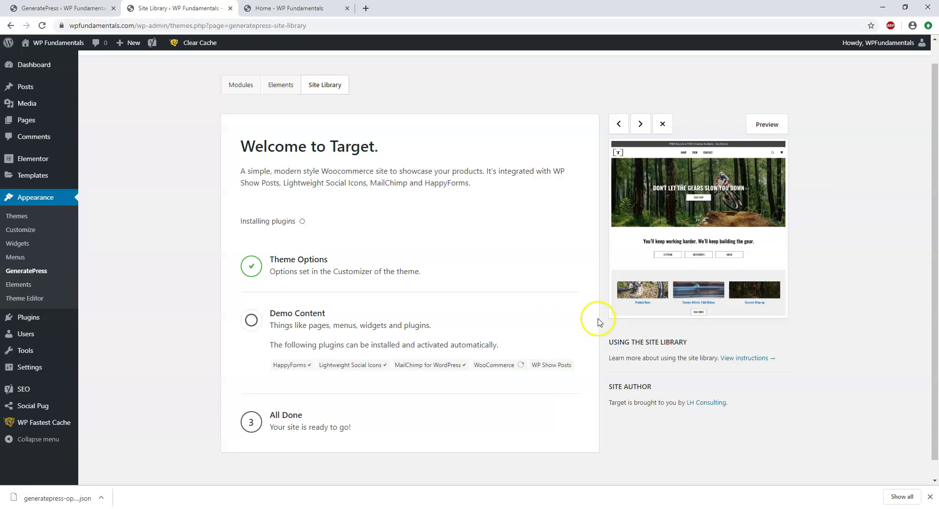
Step: Dismiss the downloads bar and reload the site's home page to check the imported Target design
left_click(267, 9)
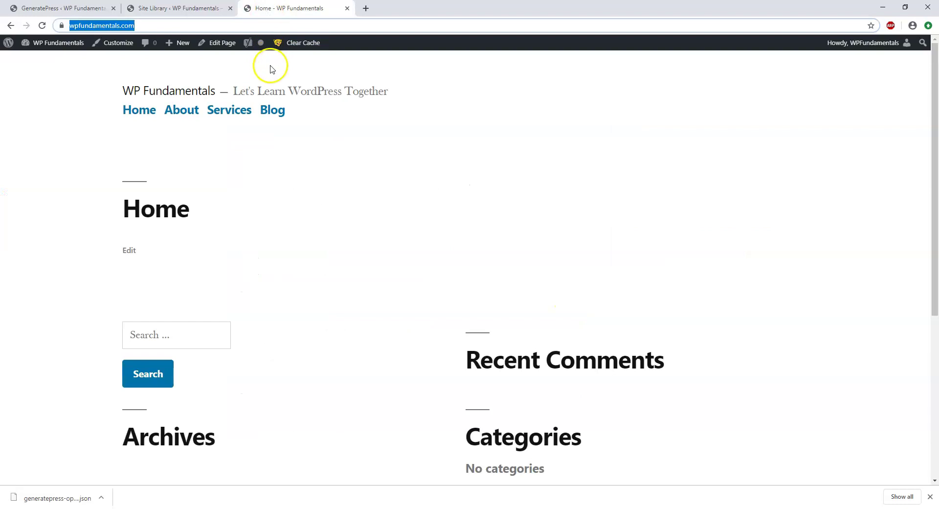
left_click(206, 8)
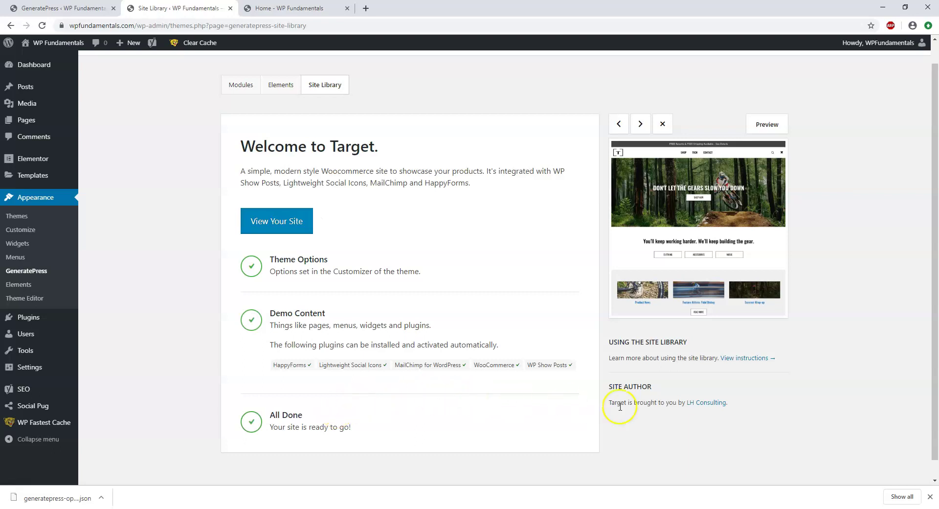
left_click(929, 496)
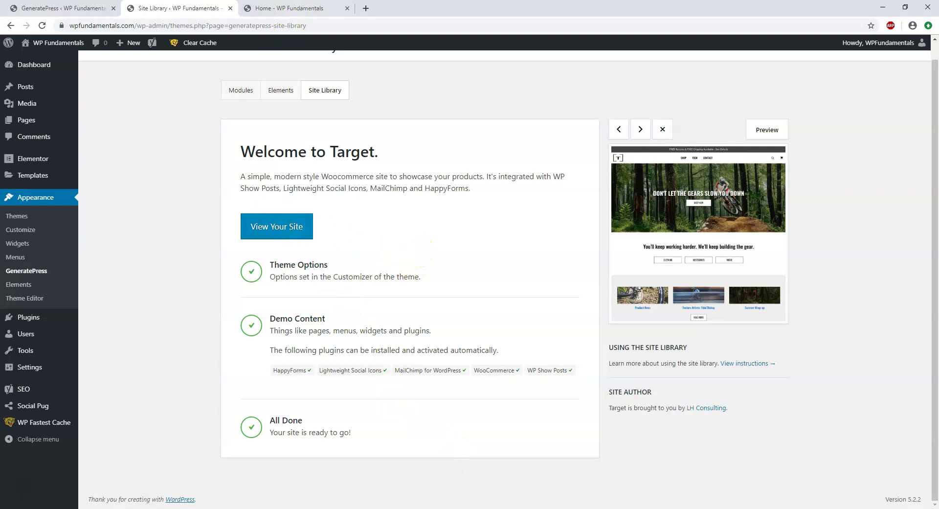
left_click(276, 226)
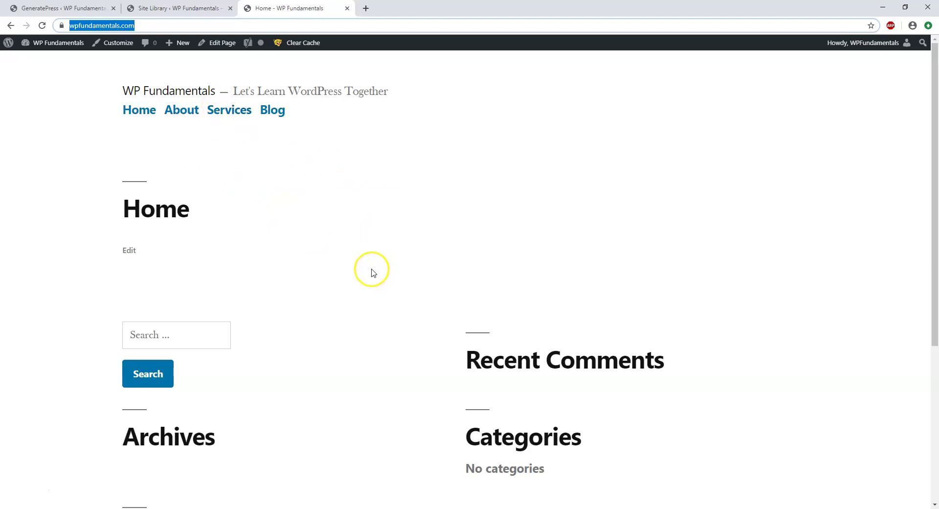
left_click(42, 26)
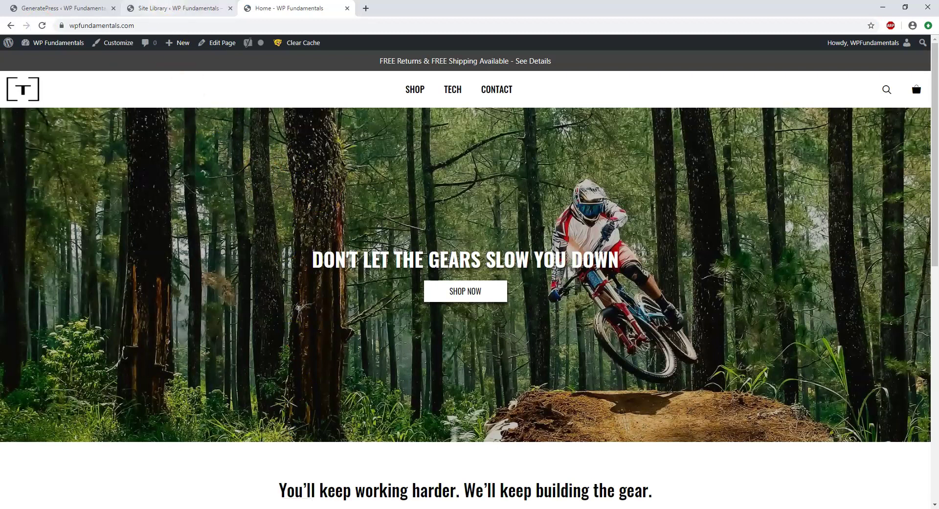
Step: Open the Customizer from the site's admin area and review the Container settings under Layout
left_click(166, 9)
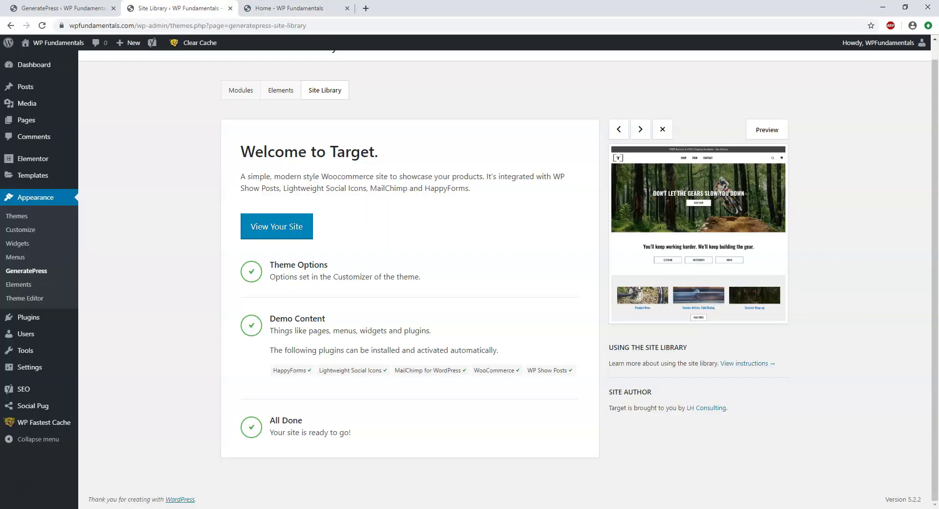
left_click(29, 231)
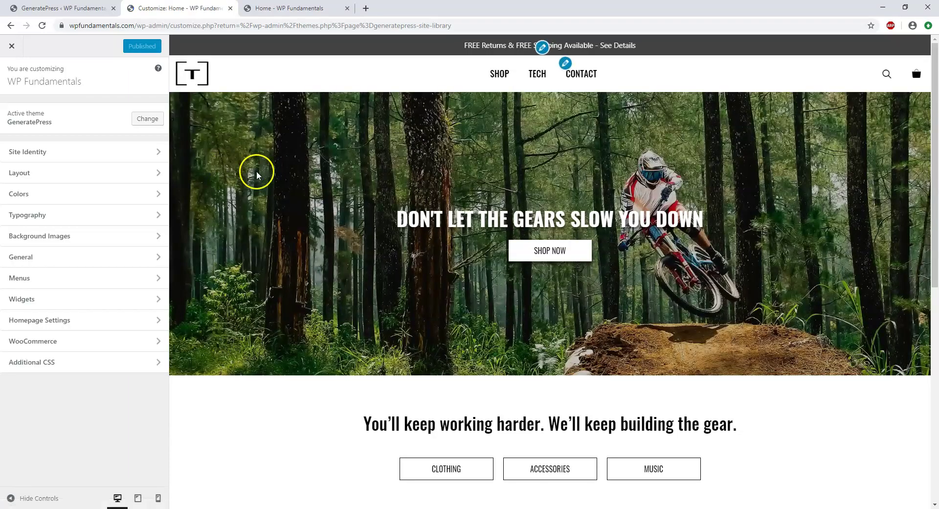
left_click(130, 168)
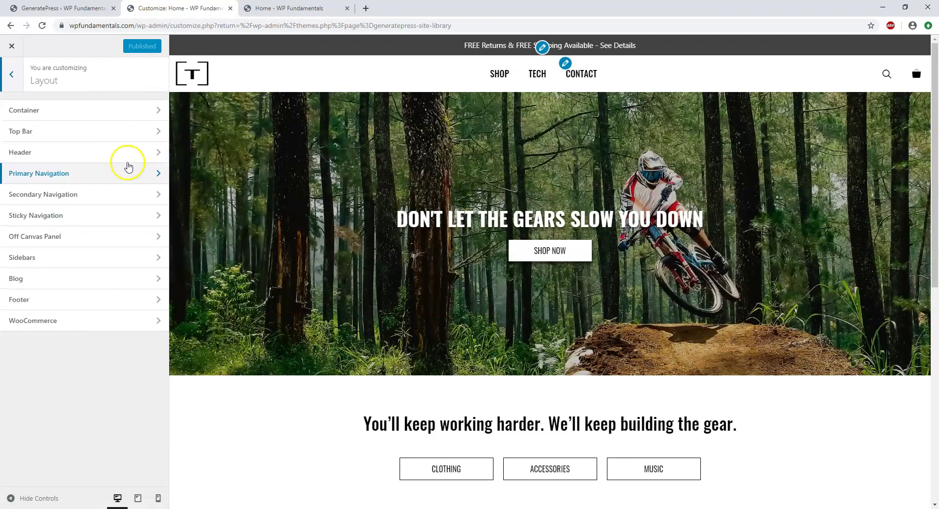
left_click(109, 113)
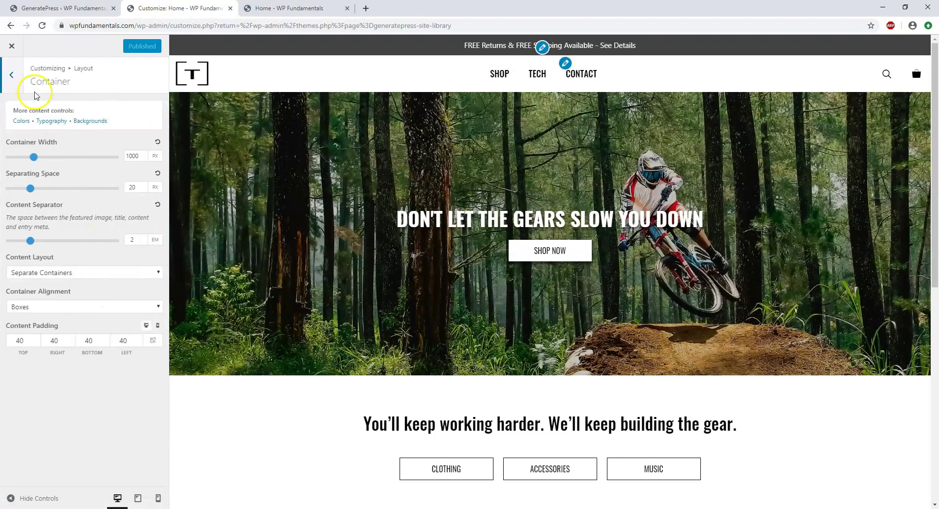
left_click(21, 73)
Step: Open the Primary Navigation layout settings and look over the homepage preview from header to footer
left_click(95, 173)
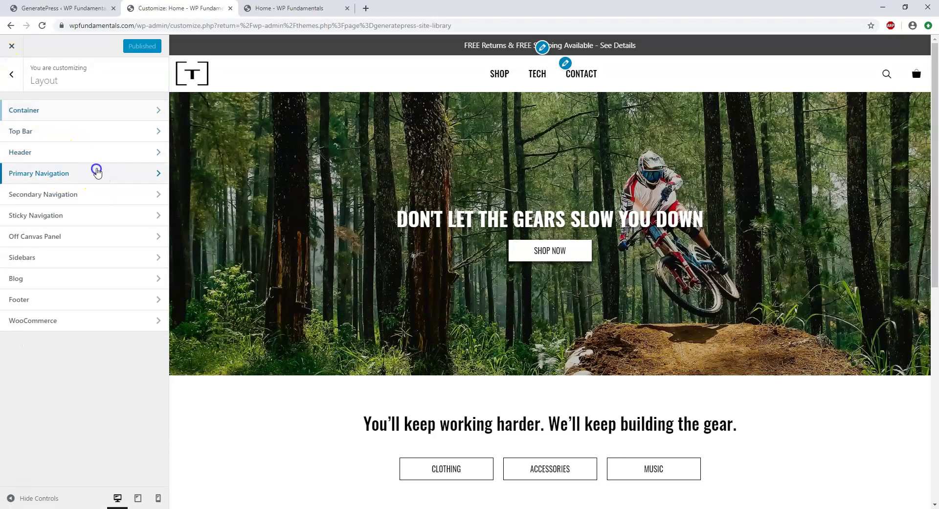
scroll(455, 223, "down", 7)
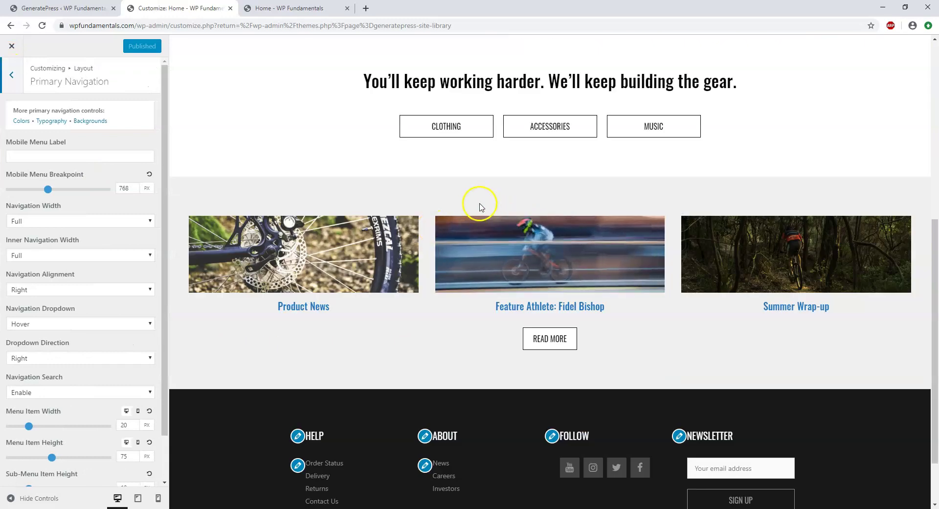
scroll(460, 220, "down", 2)
scroll(440, 240, "up", 9)
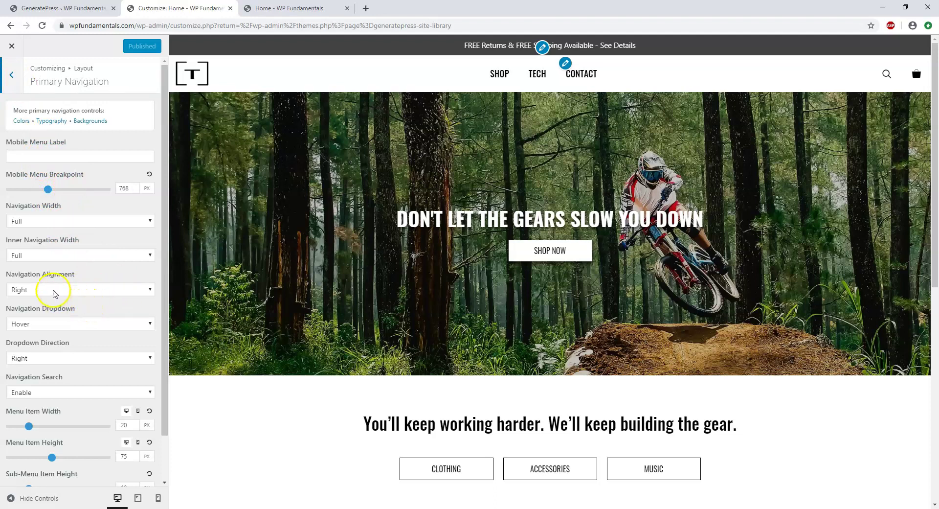
Step: Preview the Center and Left options for the primary navigation alignment, leaving it set to Center
left_click(54, 291)
left_click(51, 311)
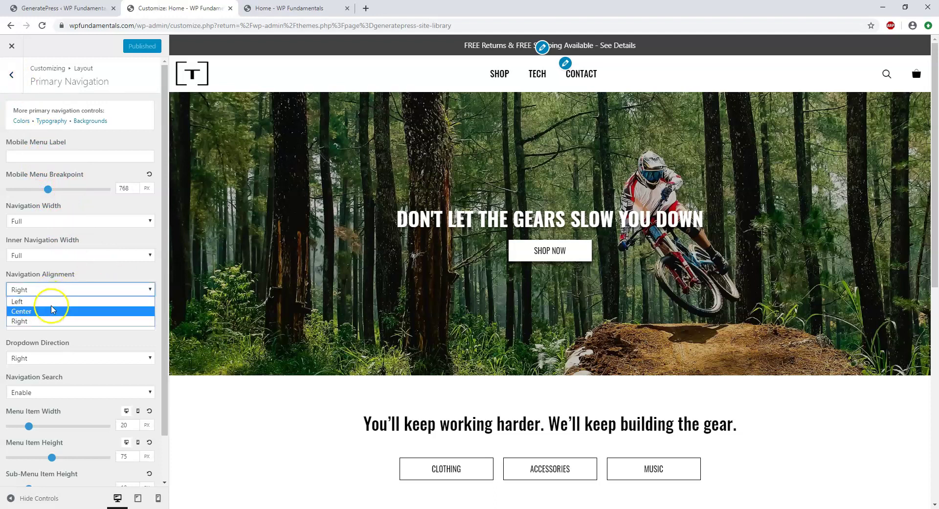
left_click(72, 292)
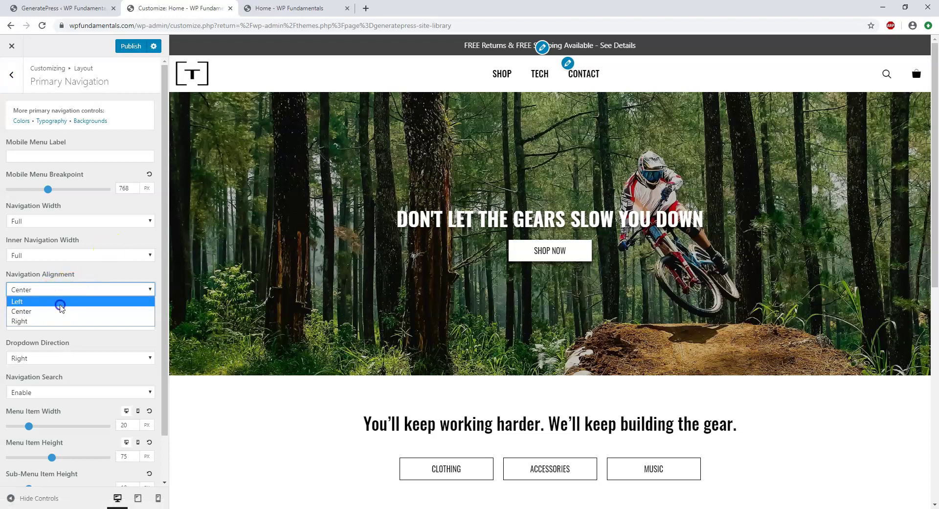
left_click(58, 301)
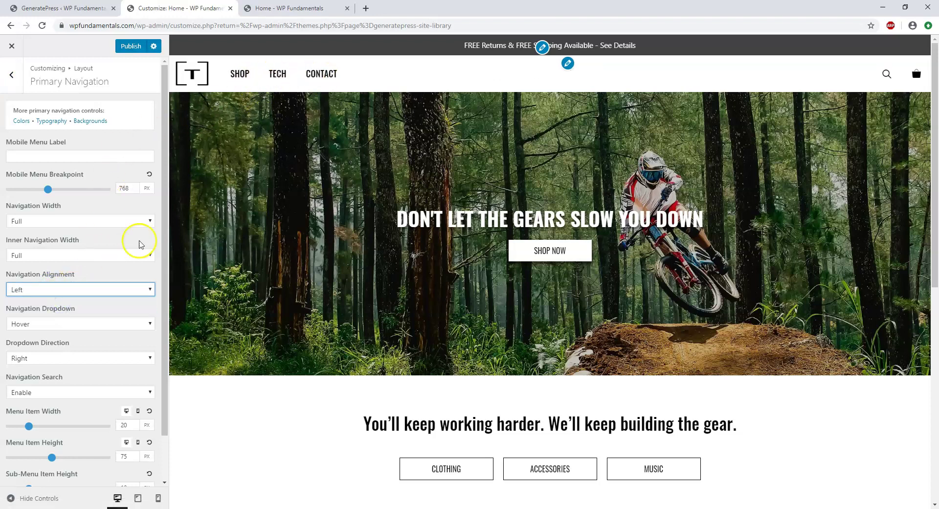
left_click(67, 291)
left_click(59, 309)
Step: Preview the Contained option for the inner navigation width and restore it to Full
left_click(54, 256)
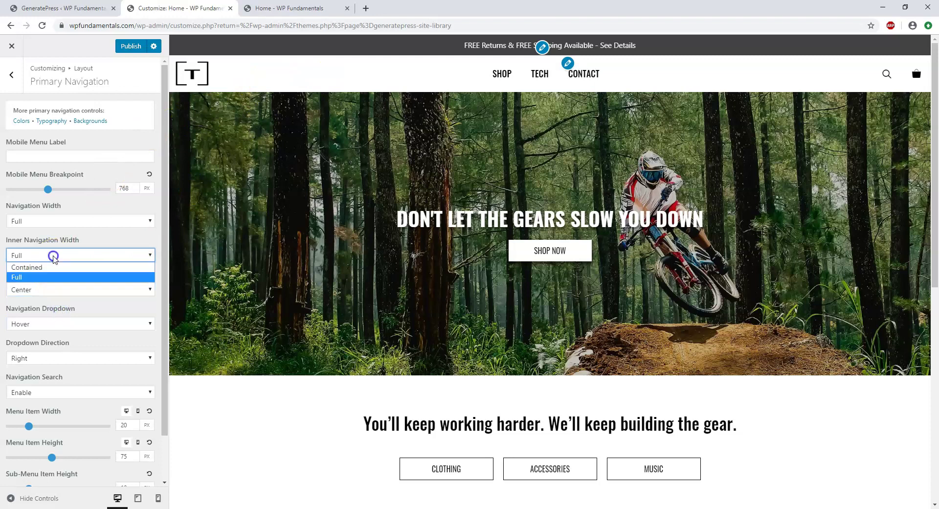
left_click(53, 267)
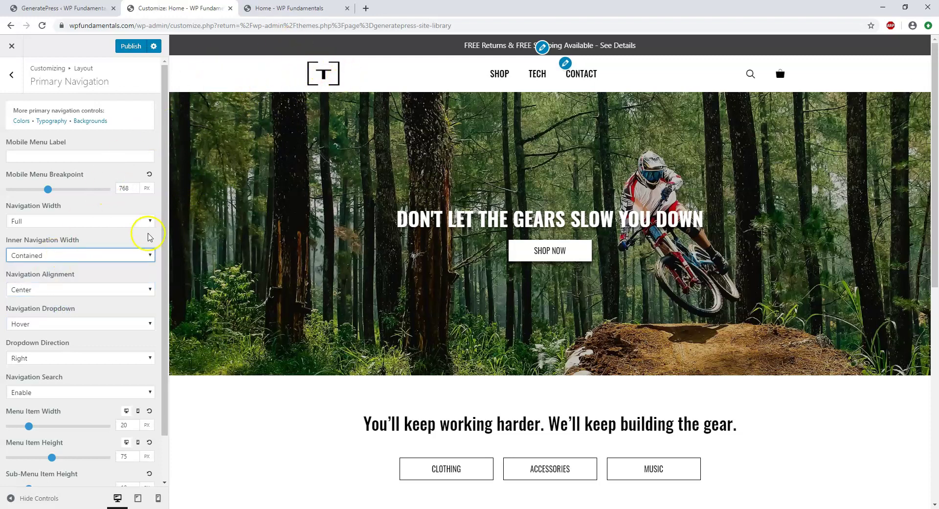
left_click(124, 256)
left_click(114, 276)
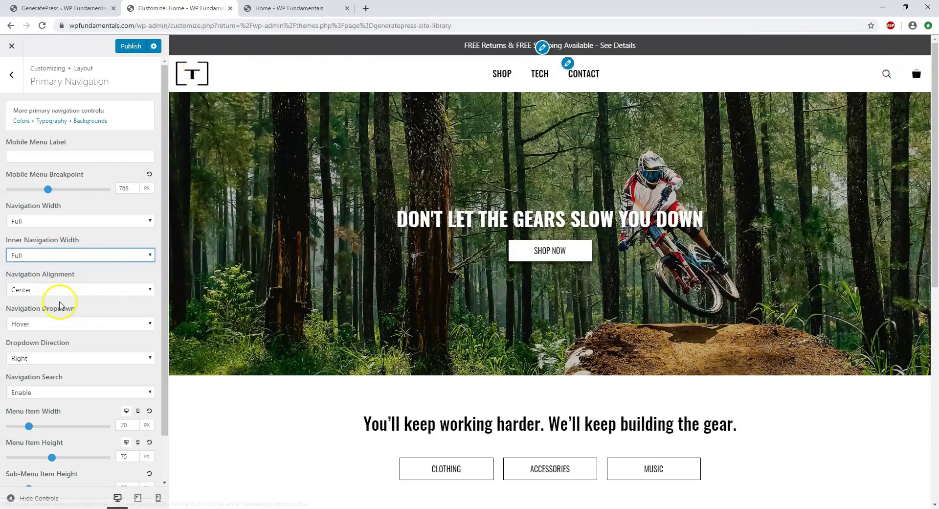
Step: Set both the Inner Navigation Width and the Navigation Width to Contained
left_click(57, 256)
left_click(50, 267)
left_click(57, 220)
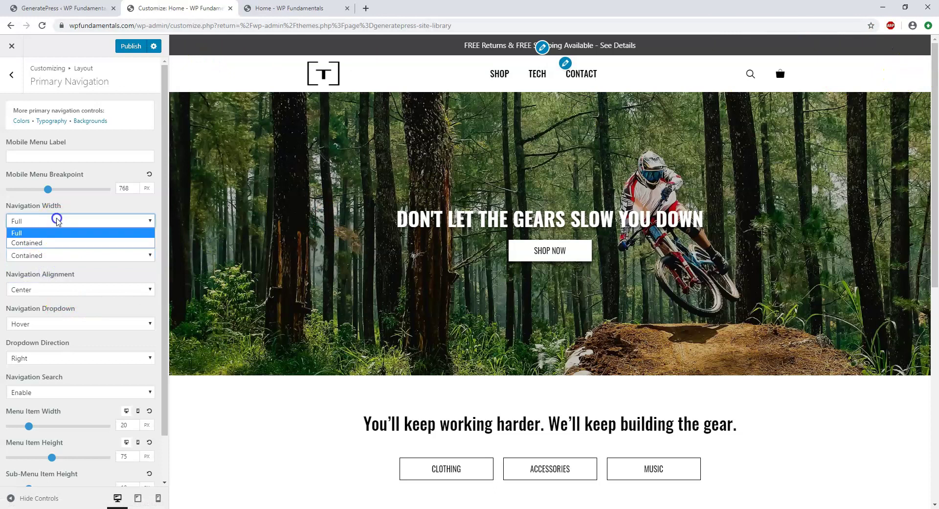
left_click(51, 243)
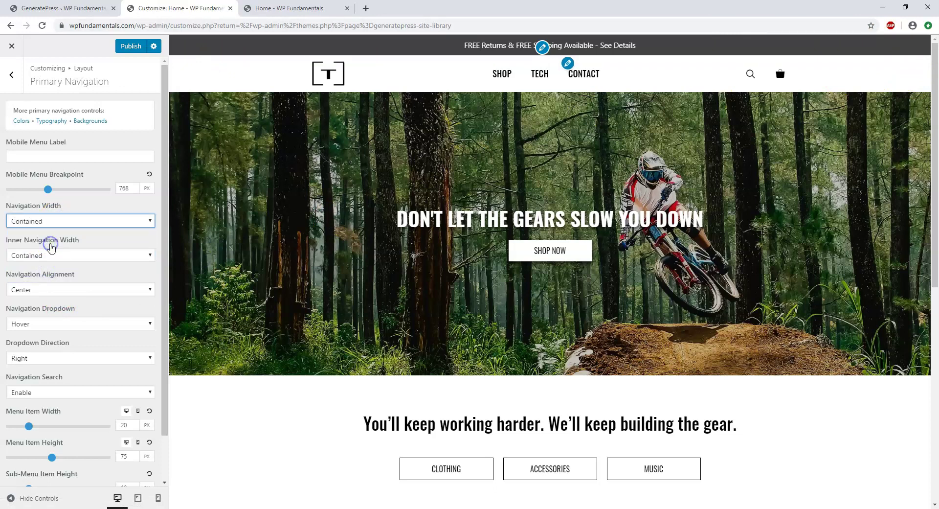
Step: Compare the Left and Right navigation alignments within the contained width, return the alignment to Center, and publish the changes
left_click(47, 293)
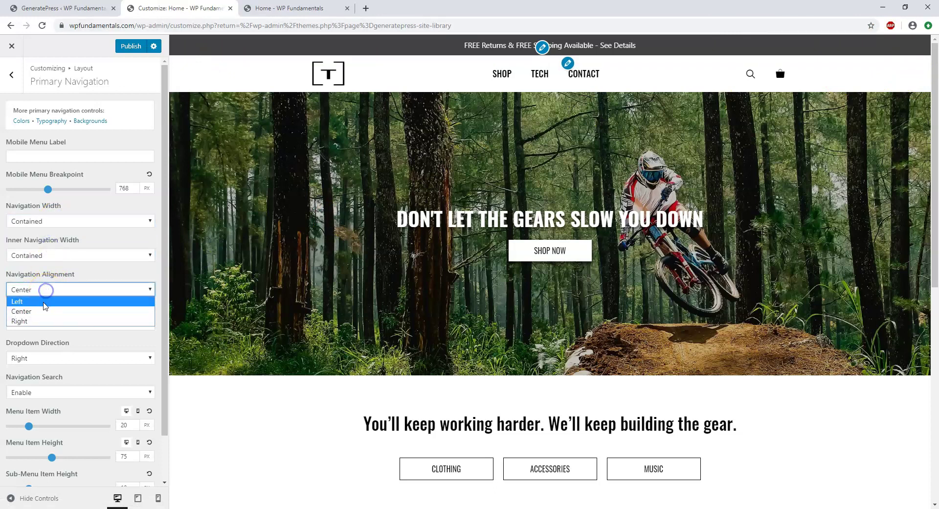
left_click(44, 301)
left_click(48, 289)
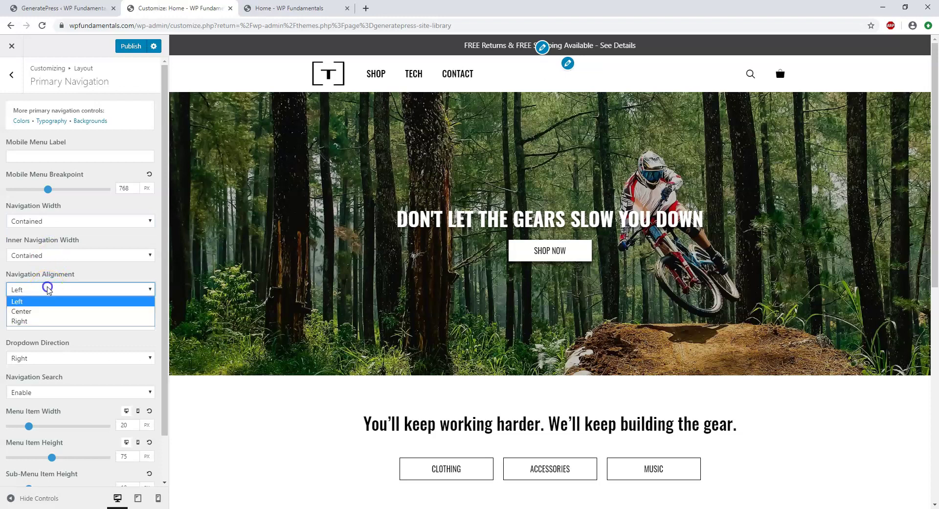
left_click(42, 320)
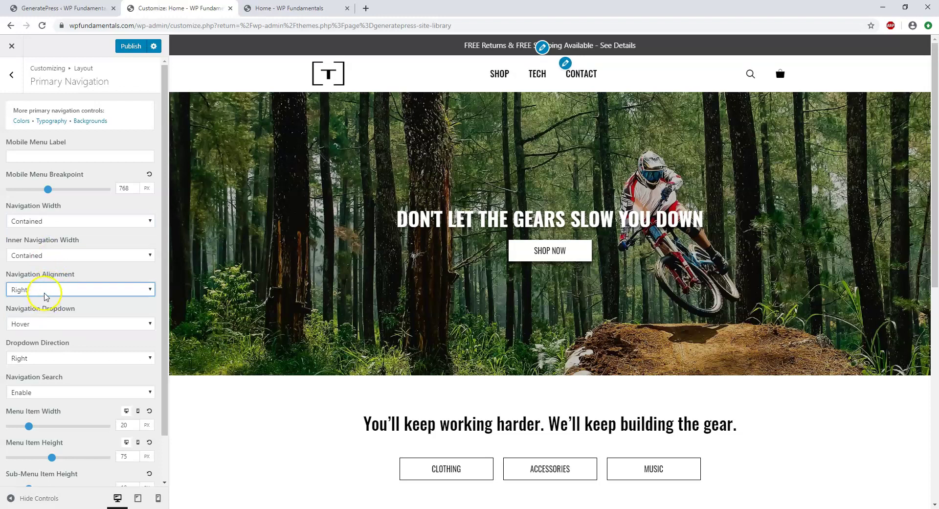
left_click(45, 293)
left_click(44, 311)
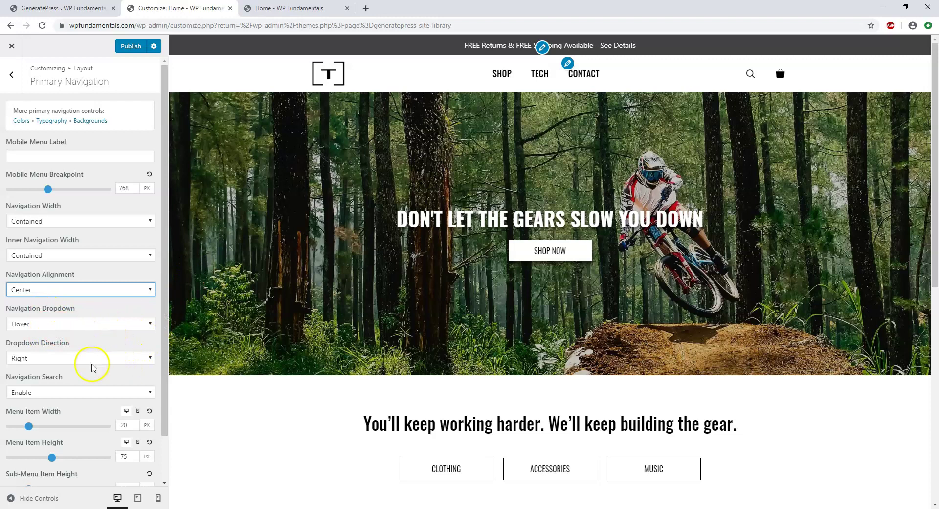
left_click(130, 45)
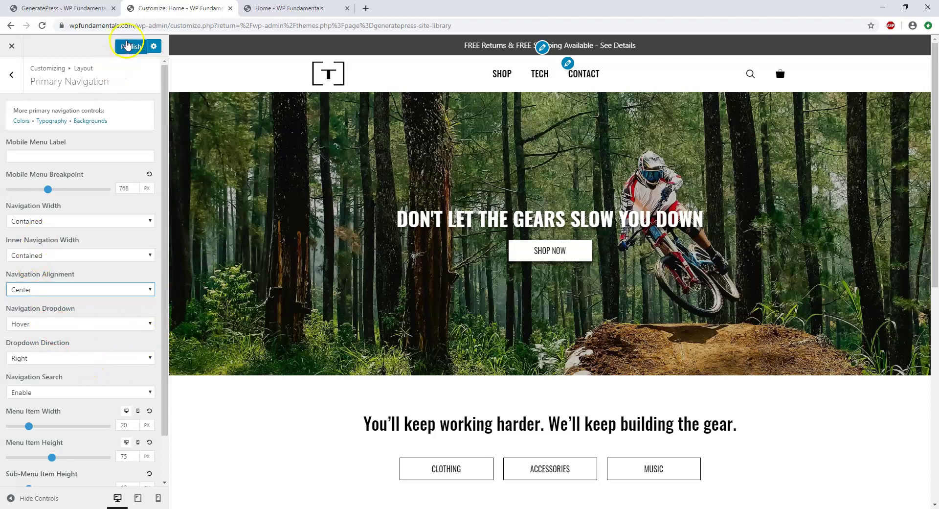
Step: Leave the Layout settings and look over the areas offered under Background Images in the Customizer
left_click(11, 81)
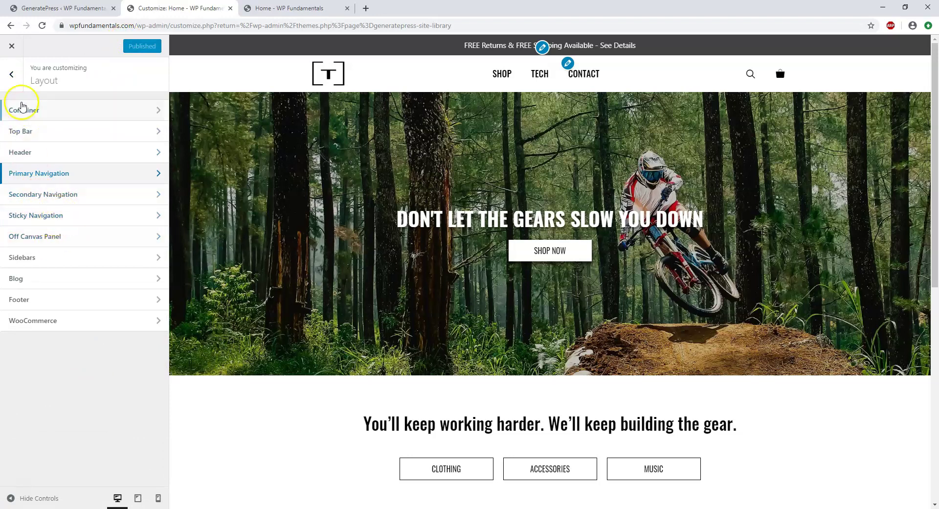
left_click(11, 75)
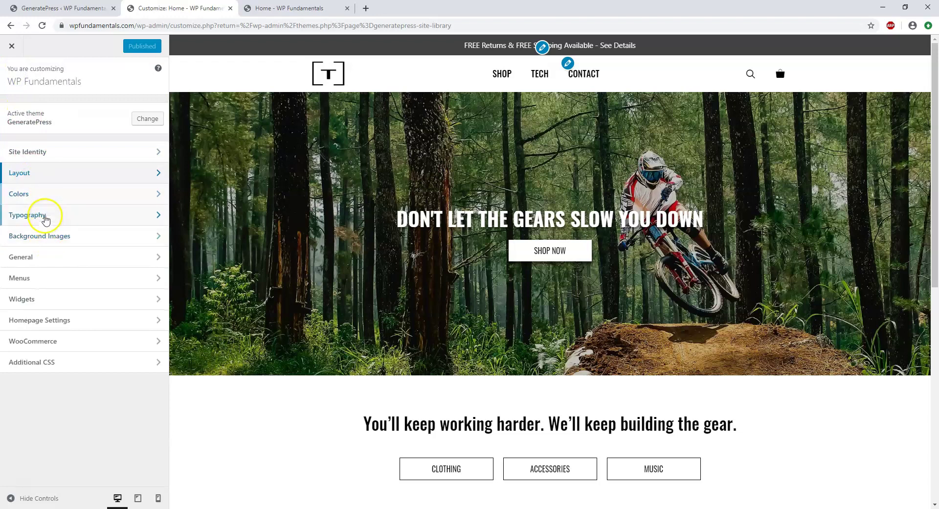
left_click(70, 245)
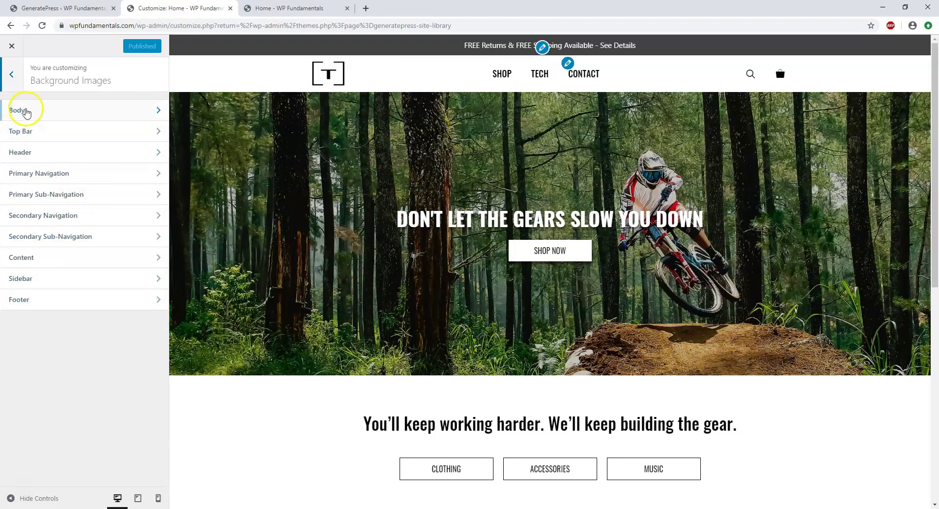
left_click(12, 74)
Step: Look at the GeneratePress modules page and the live home page, and return to the Customizer
left_click(79, 8)
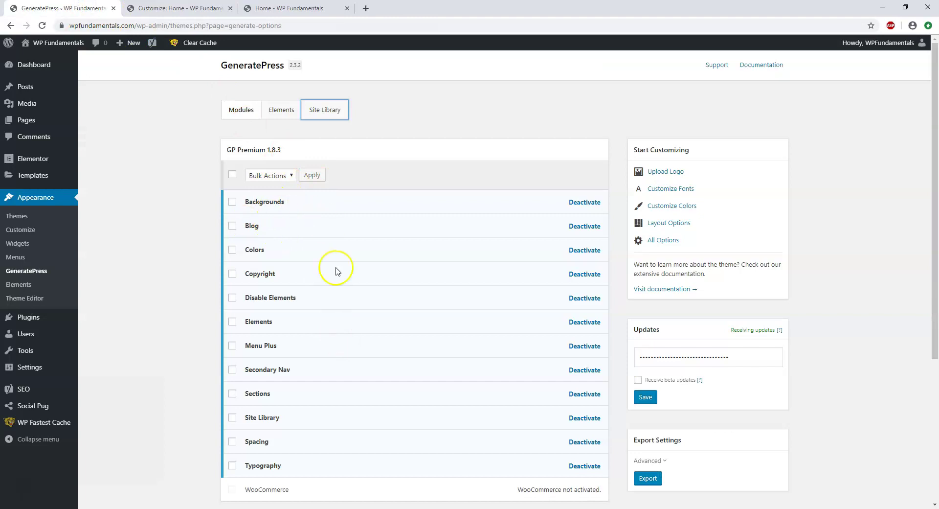
left_click(284, 8)
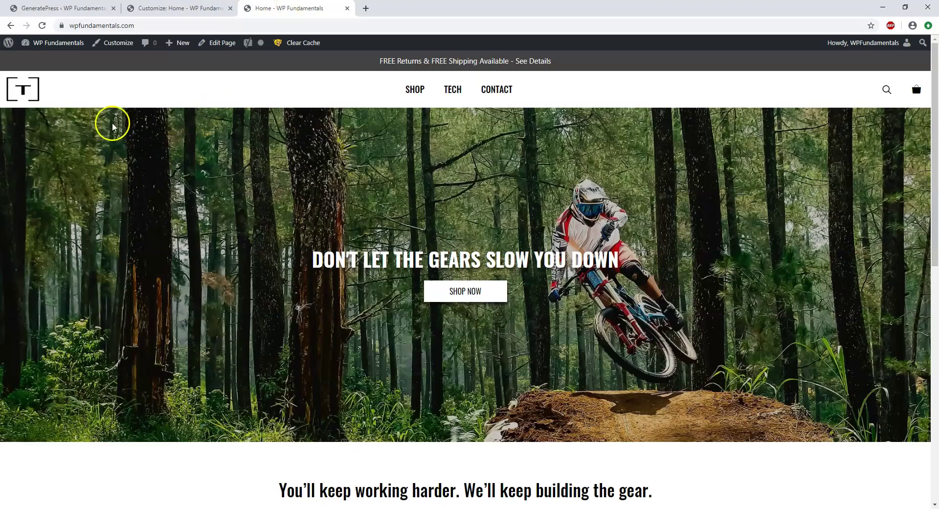
left_click(184, 8)
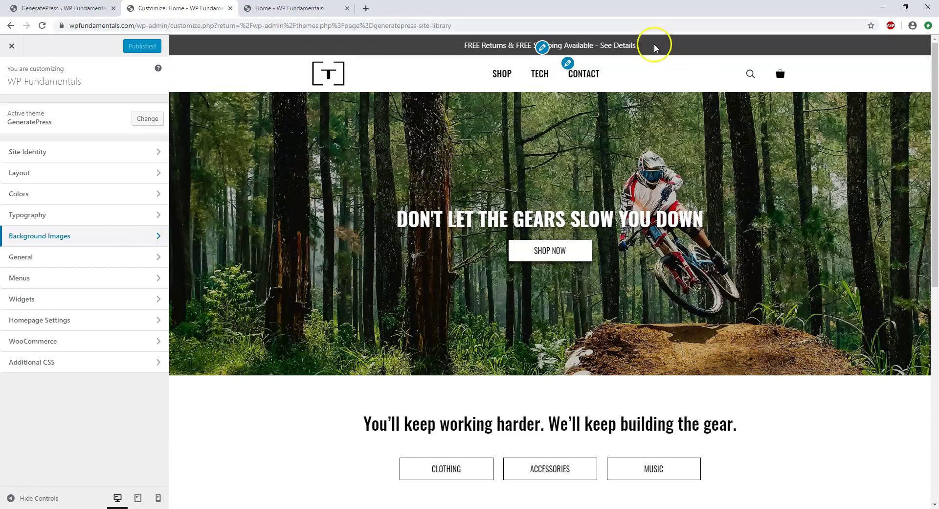
Step: Close the Customizer and open the list of all posts in the WordPress admin
left_click(230, 8)
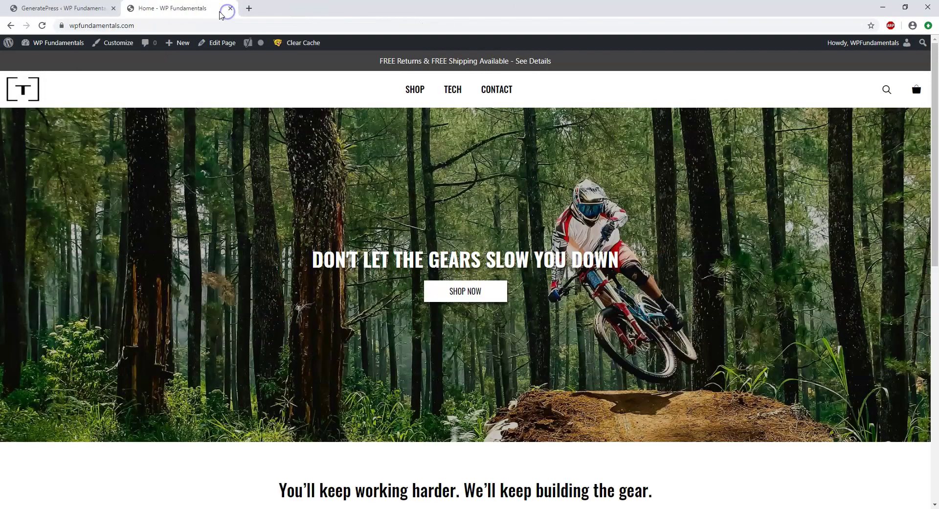
left_click(95, 10)
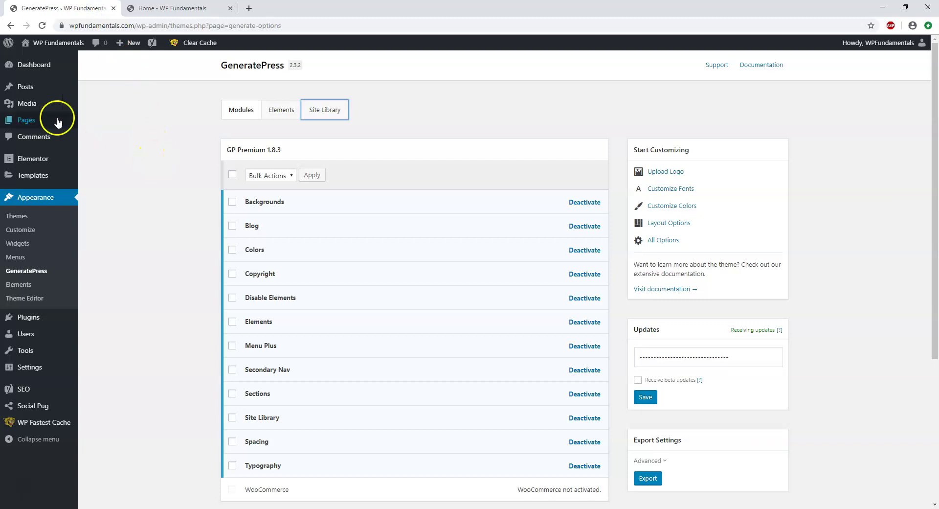
left_click(30, 89)
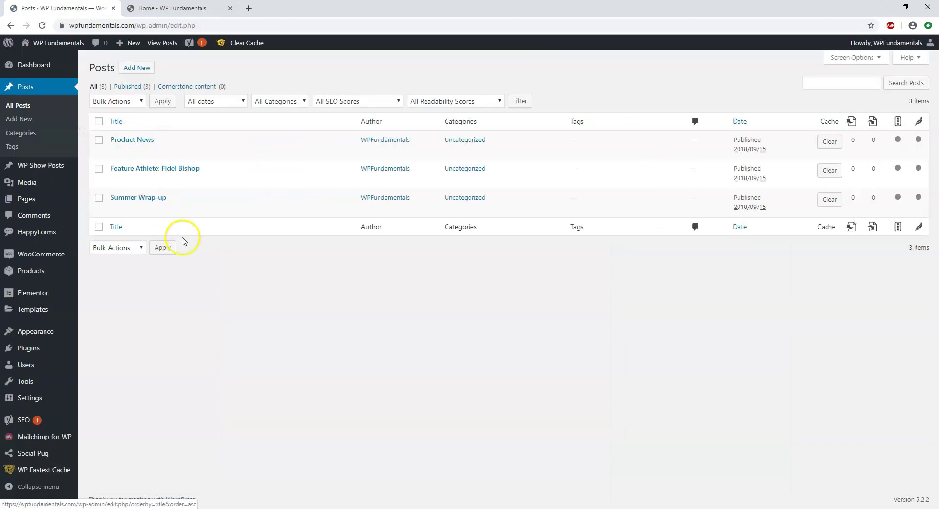